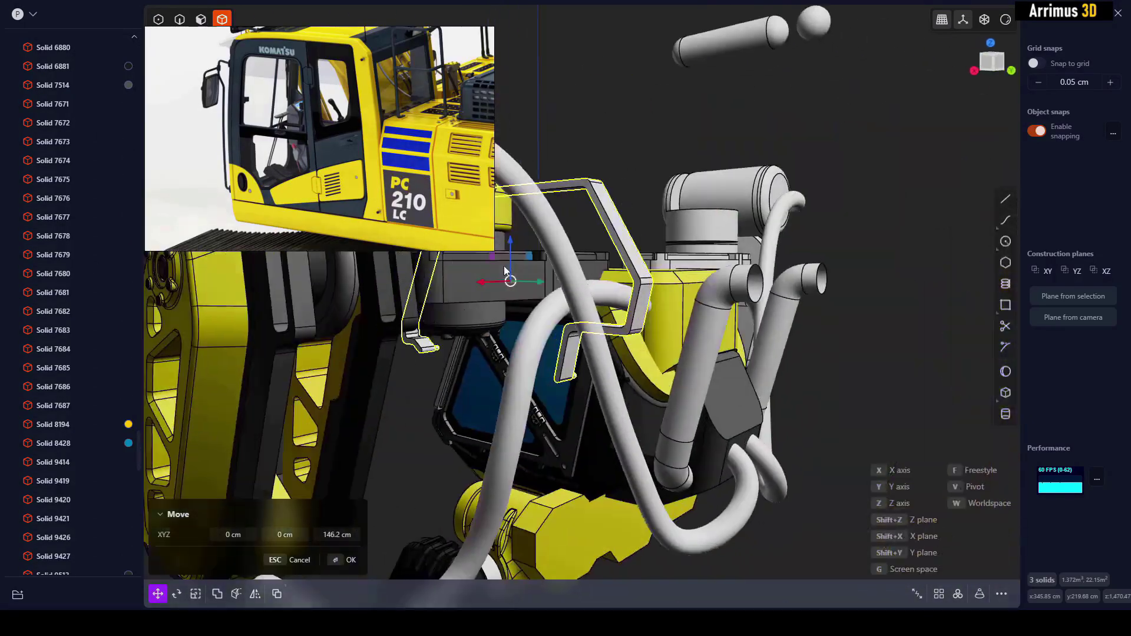
middle_click_drag(505, 272, 524, 257)
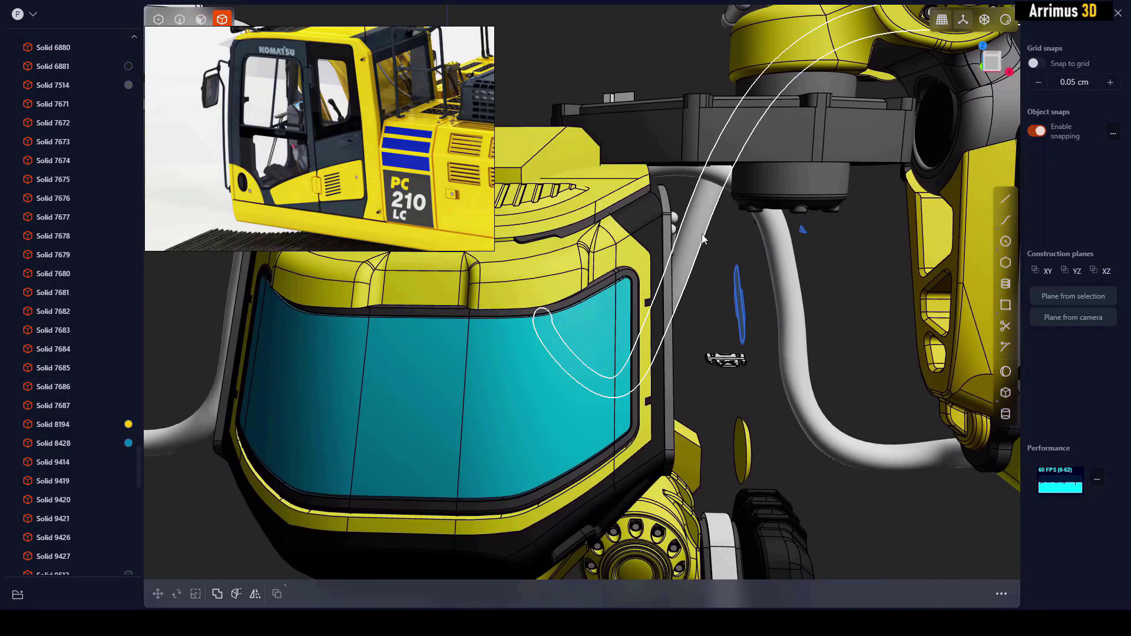
left_click(656, 301)
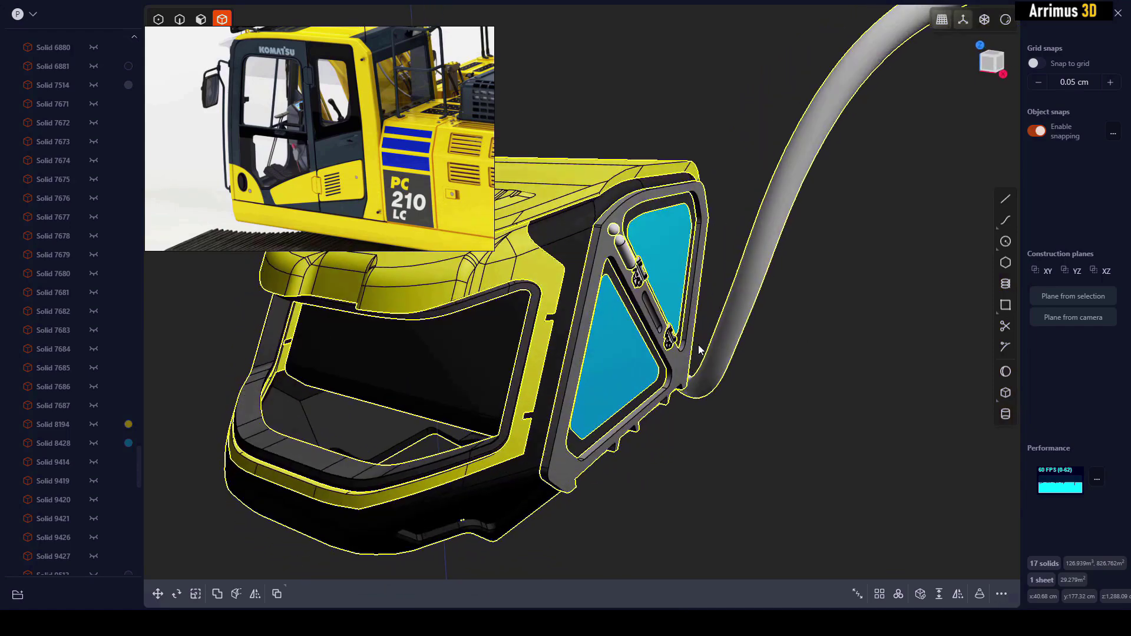
left_click(806, 373)
middle_click_drag(806, 371, 584, 259)
left_click(585, 228)
scroll(604, 242, "up", 1)
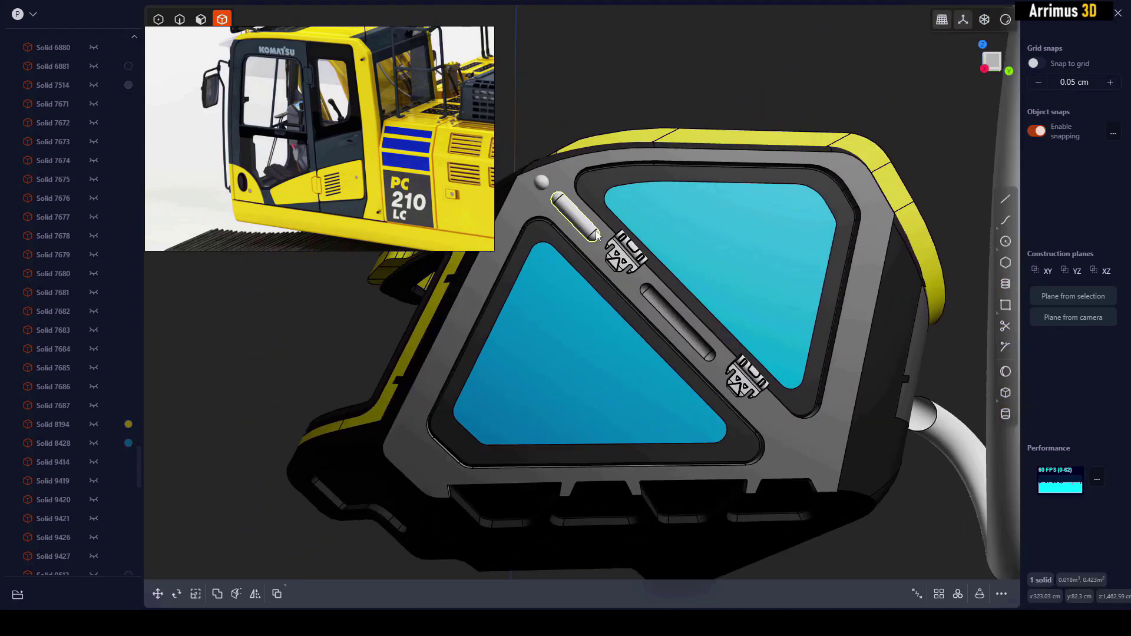
key("g")
scroll(605, 242, "up", 2)
key("v")
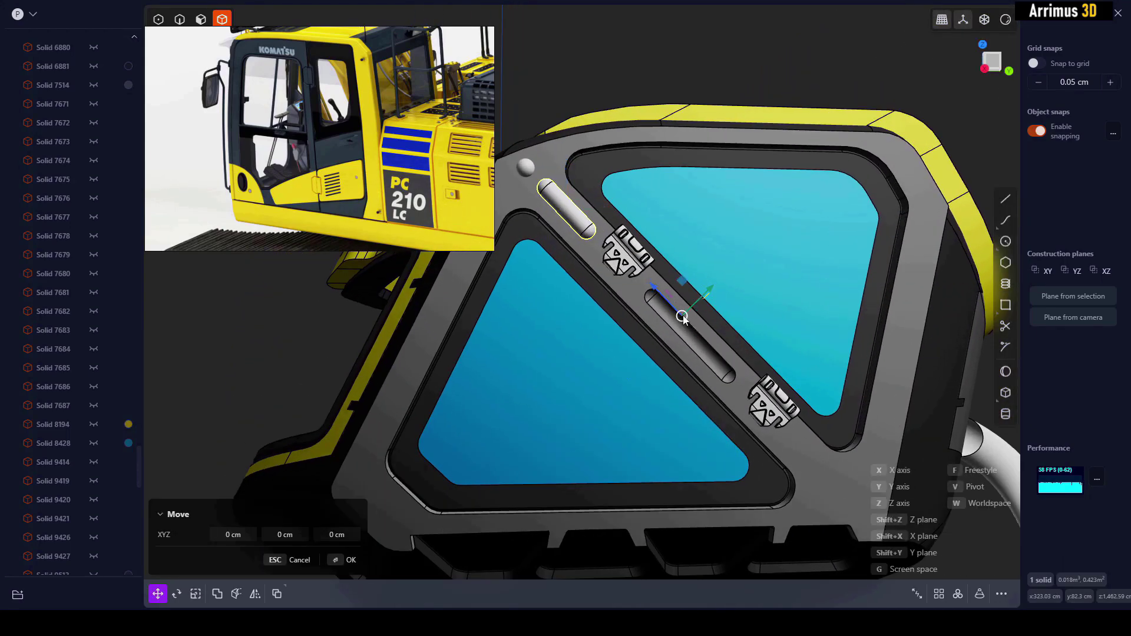
key("Escape")
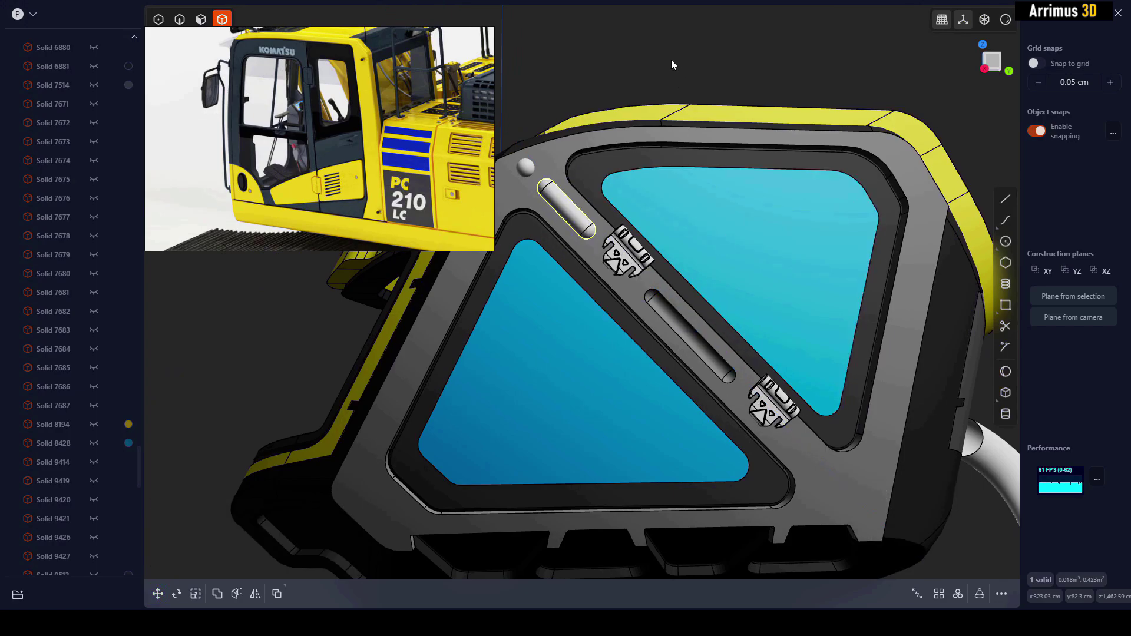
left_click(560, 198)
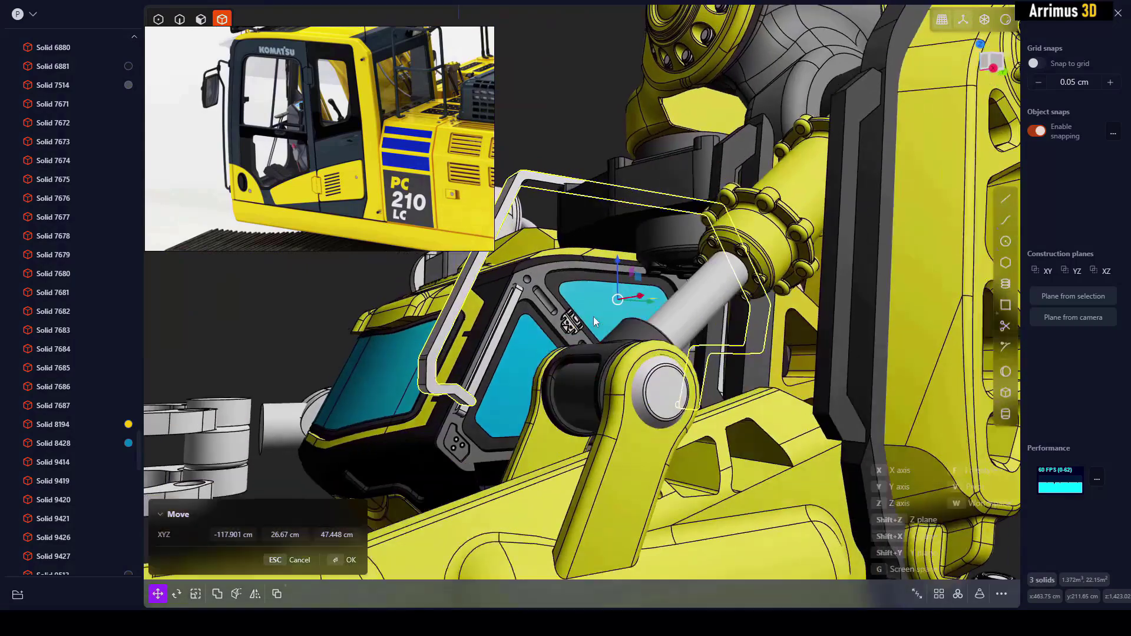
middle_click_drag(594, 318, 582, 217)
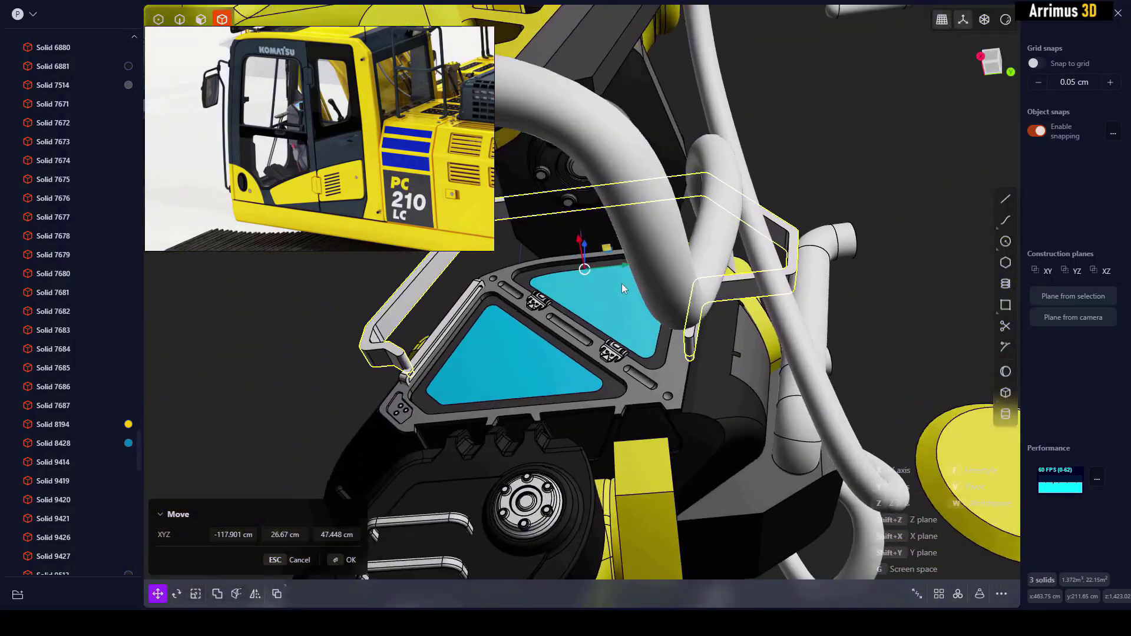
left_click_drag(626, 263, 618, 263)
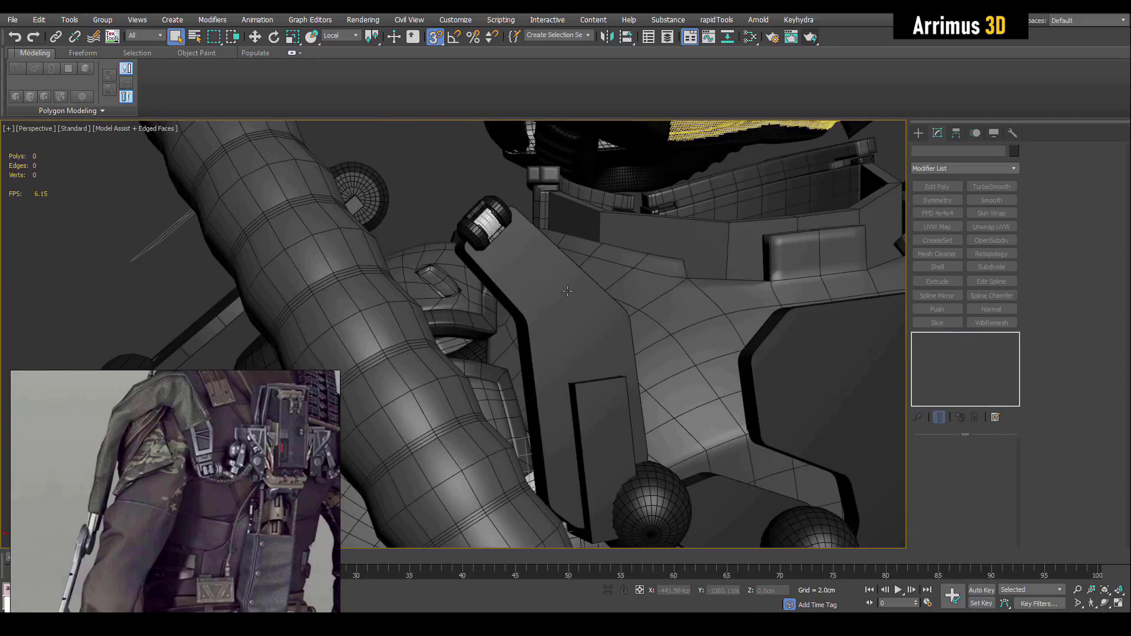
left_click(567, 291)
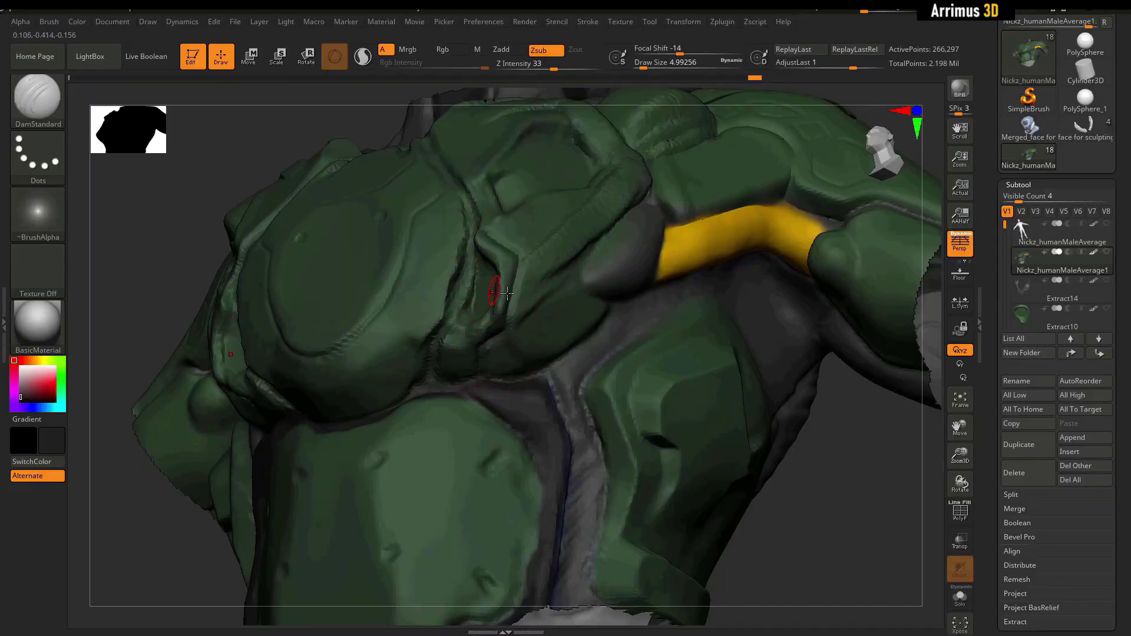
mouse_move(507, 293)
right_mouse_down()
mouse_move(541, 285)
mouse_move(526, 234)
mouse_move(505, 276)
mouse_move(498, 245)
right_mouse_up()
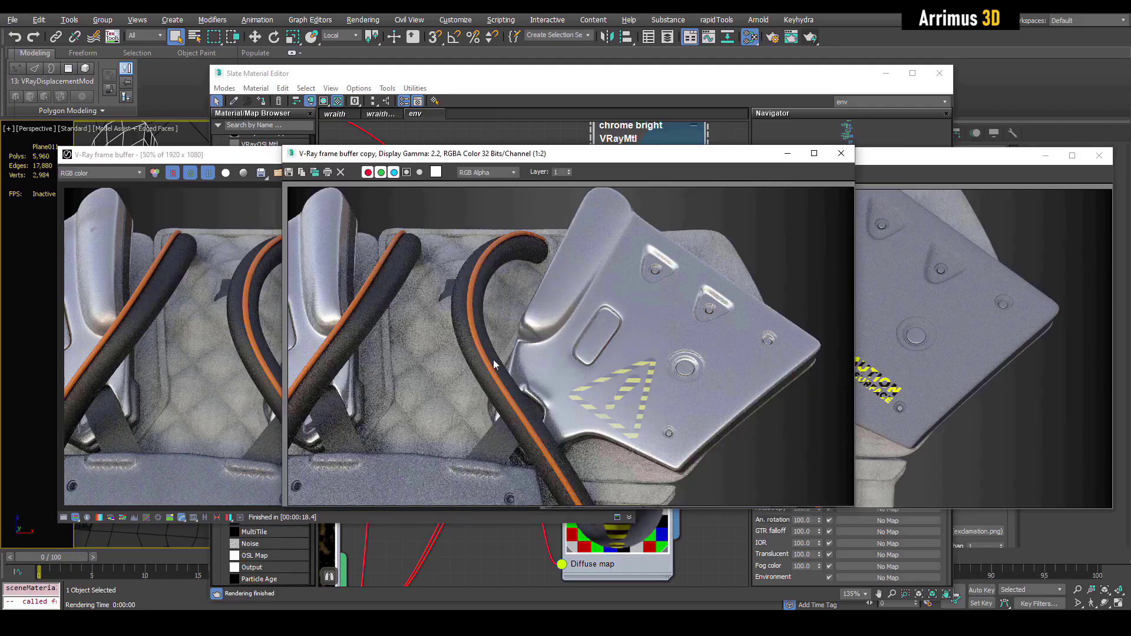
left_click(1100, 155)
left_click_drag(591, 159, 890, 164)
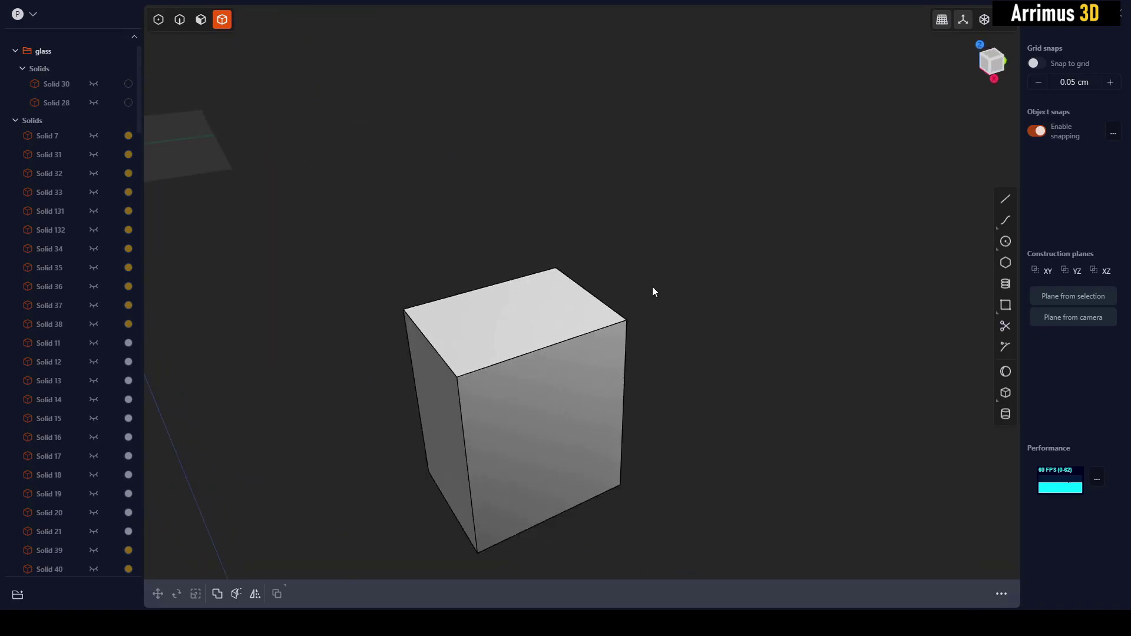
Duplicate the box and place the copy about 400 cm away along the Y axis.
key("shift+d")
key("y")
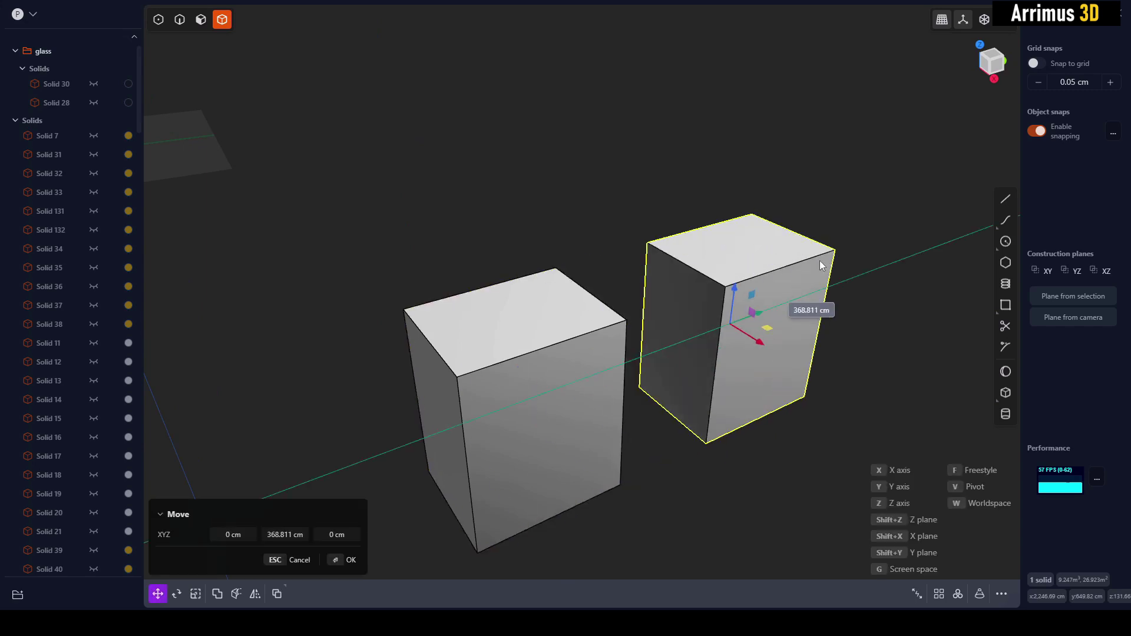
left_click(836, 262)
right_click(864, 334)
left_click(892, 394)
Draw a vertical line about 412 cm long in front of the first box, extending past its bottom and top edges.
scroll(620, 356, "up", 3)
middle_click_drag(620, 356, 570, 299)
key("l")
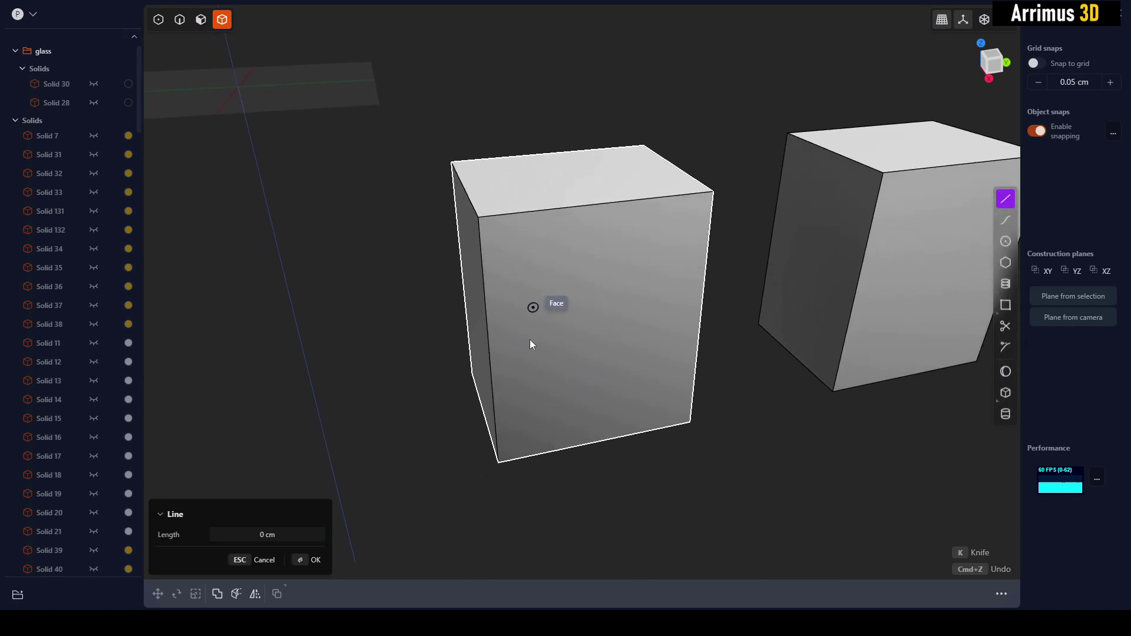
left_click(560, 481)
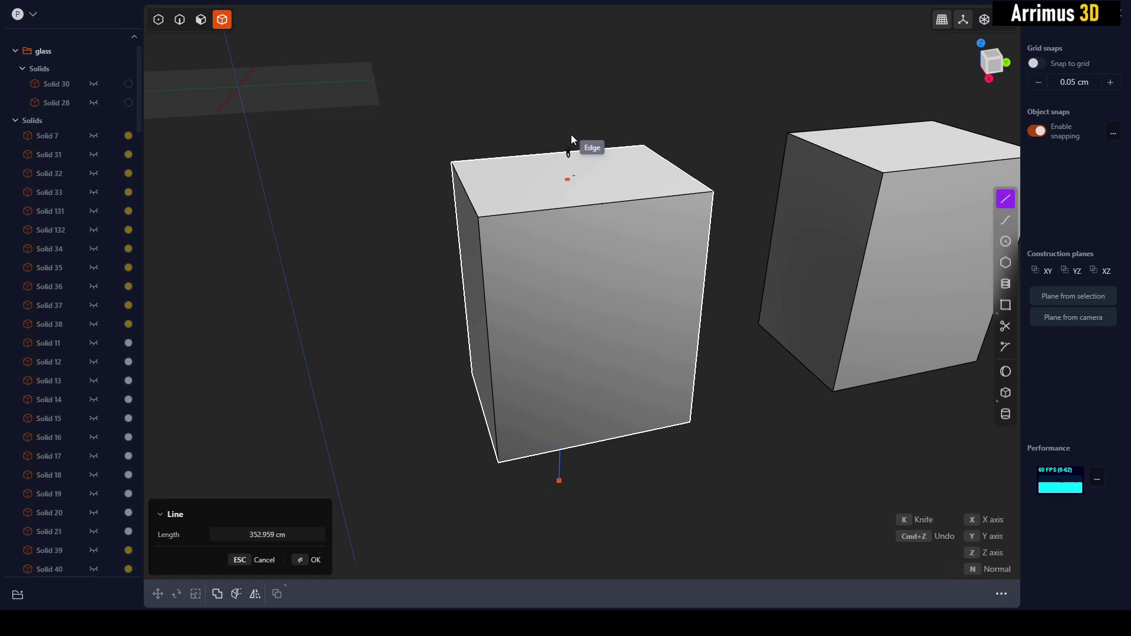
right_click(620, 78)
middle_click_drag(654, 81, 619, 131)
left_click(589, 142)
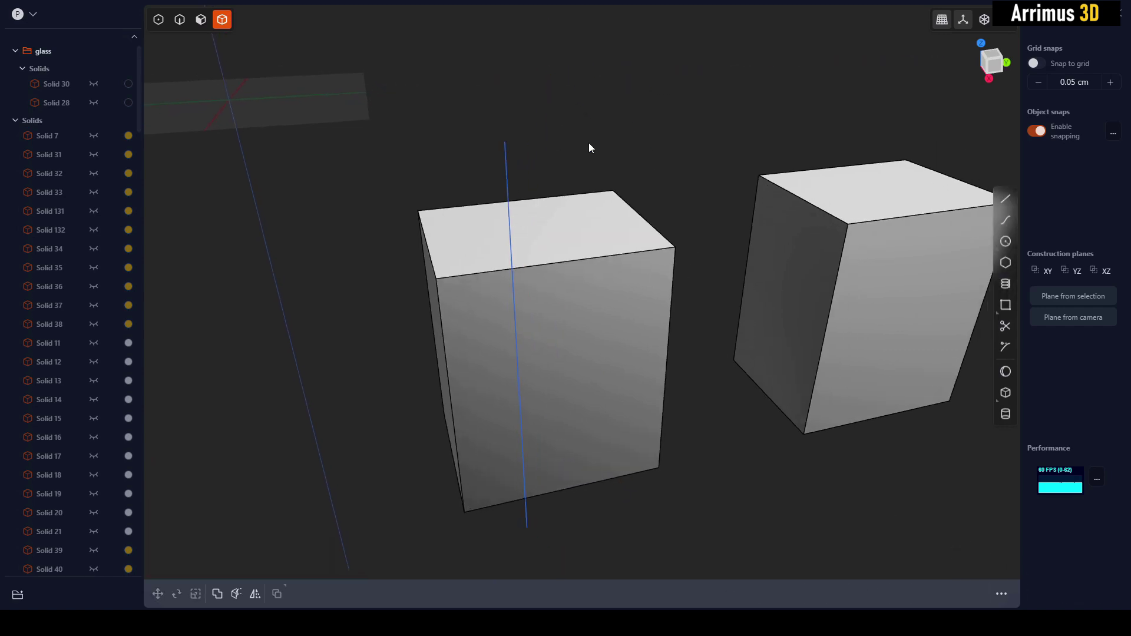
Duplicate the vertical line and place the copy about 86 cm away along the Y axis, still across the box's front.
key("2")
left_click(508, 156)
key("g")
key("y")
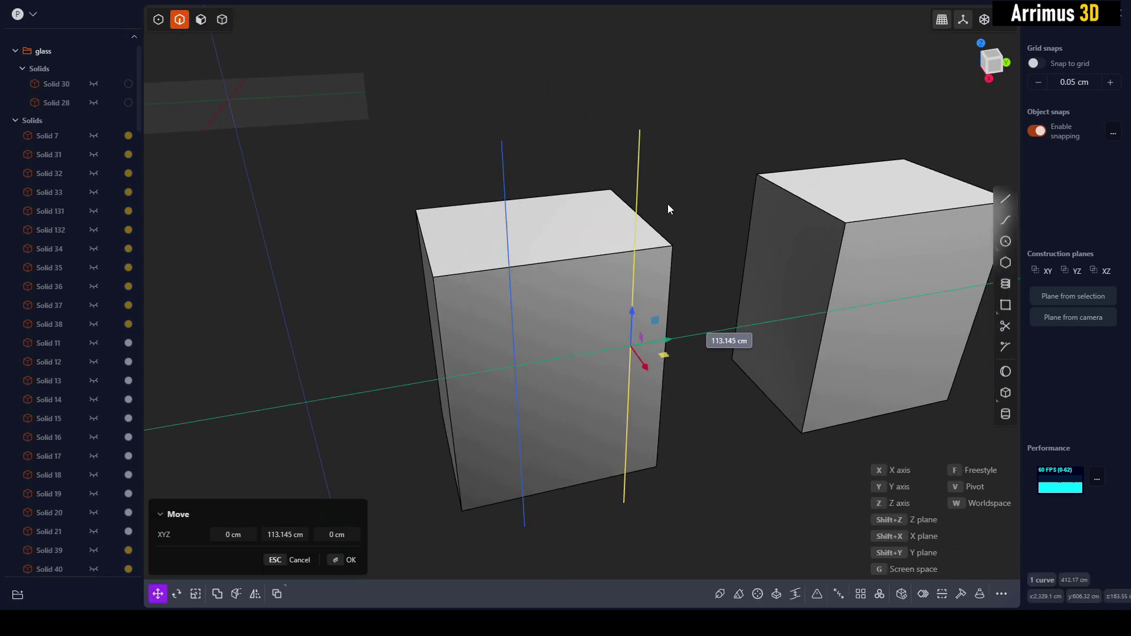
right_click(681, 185)
left_click(674, 187)
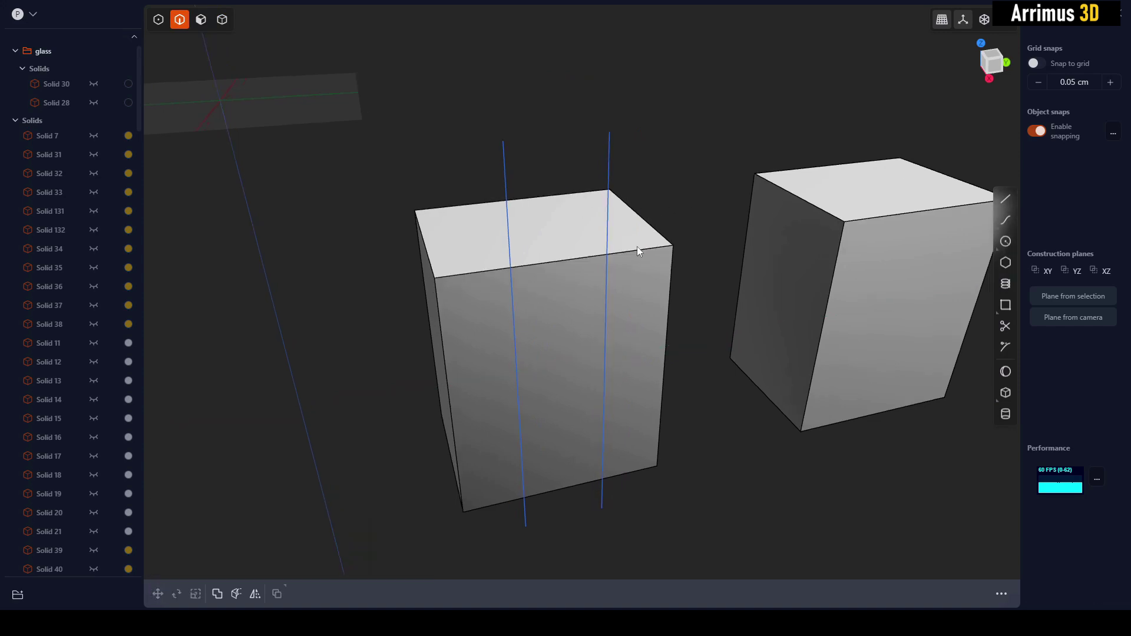
Cut the first box into three slabs, using the two vertical lines as cutters.
middle_click_drag(601, 247, 638, 254)
middle_click_drag(563, 283, 556, 262)
left_click(583, 229)
key("x")
left_click(574, 227)
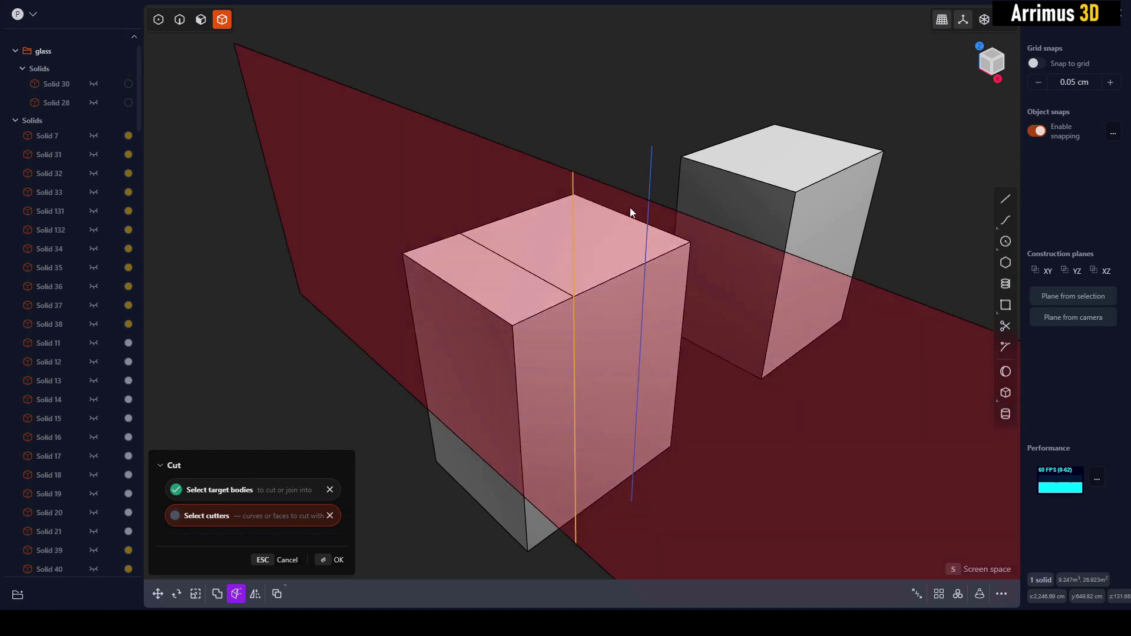
left_click(648, 183)
key("Return")
Delete both vertical cutting lines.
key("2")
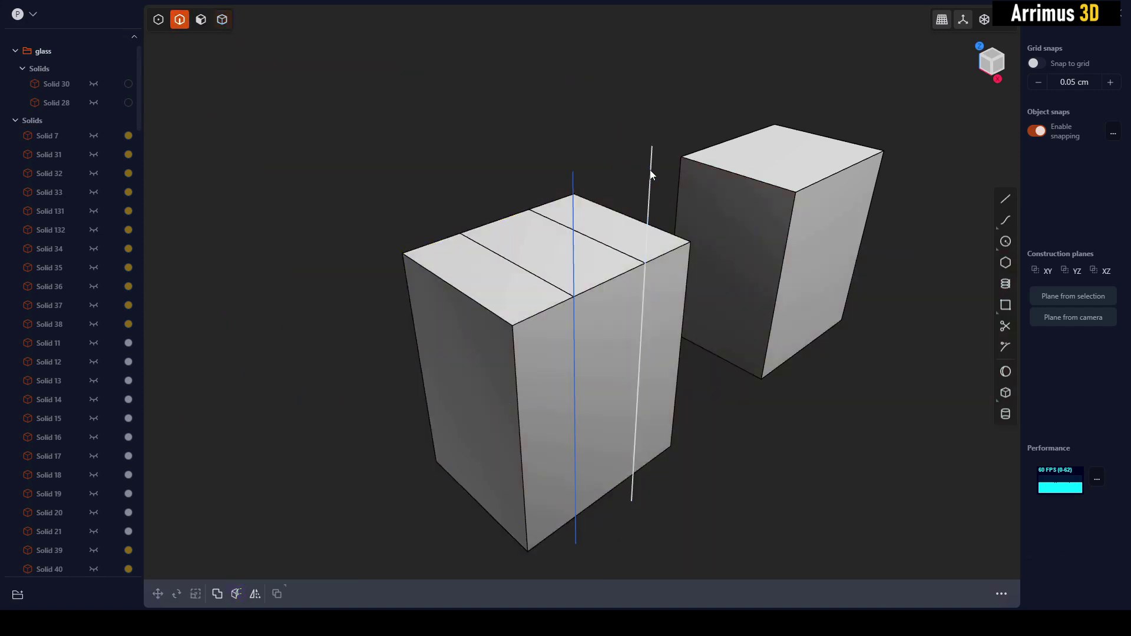
left_click(576, 198, "shift")
key("Delete")
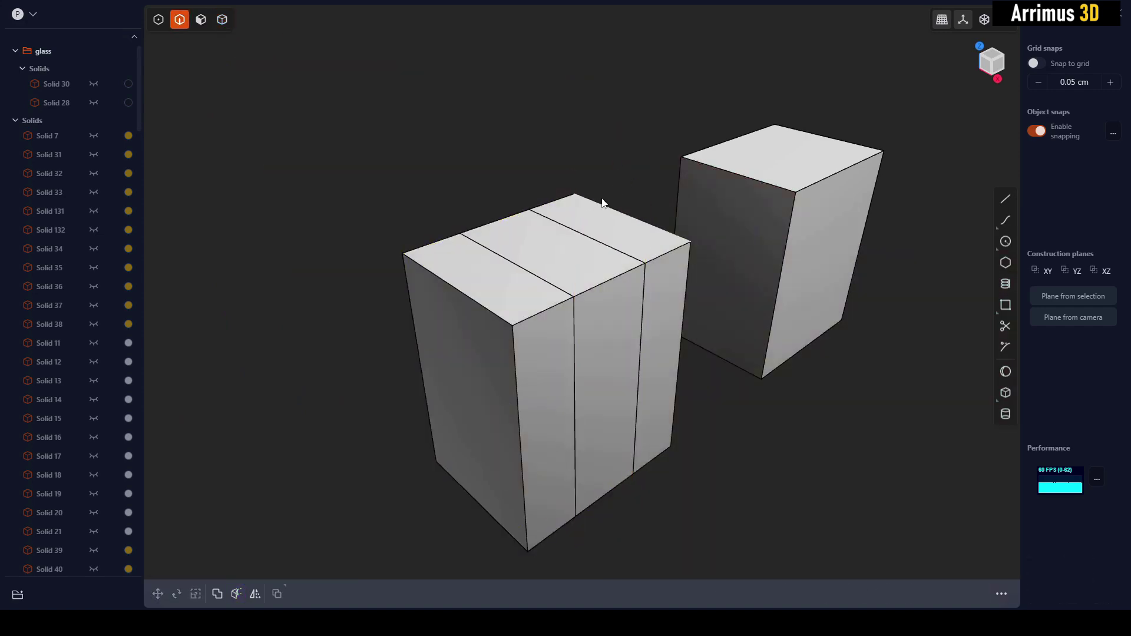
middle_click_drag(604, 243, 607, 294)
left_click(613, 288)
key("f")
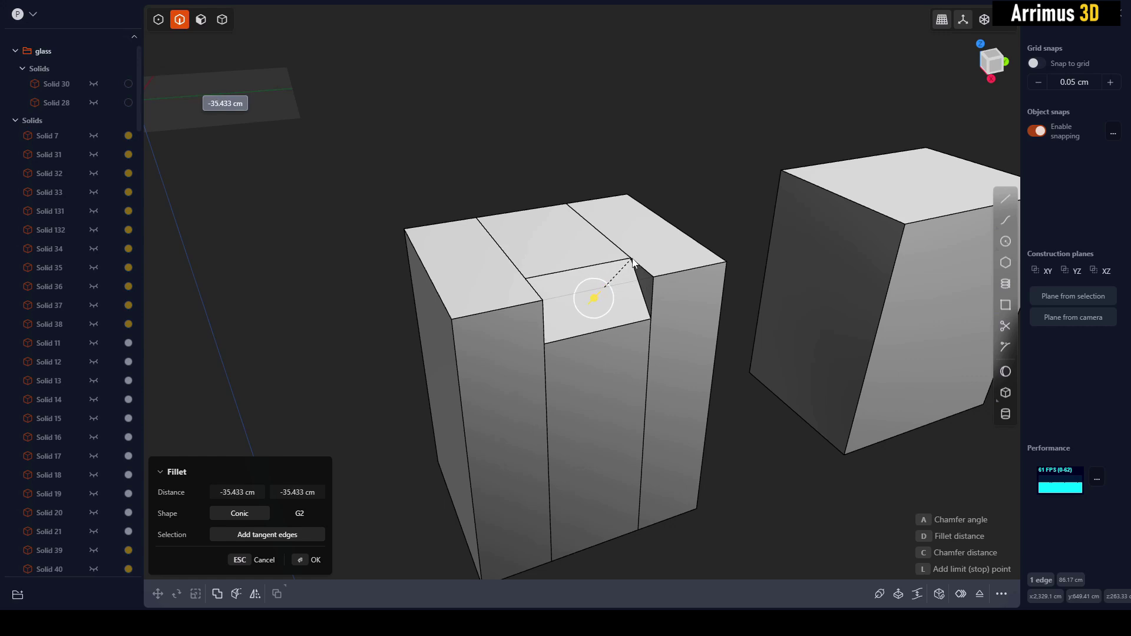
key("Escape")
left_click(628, 289)
key("f")
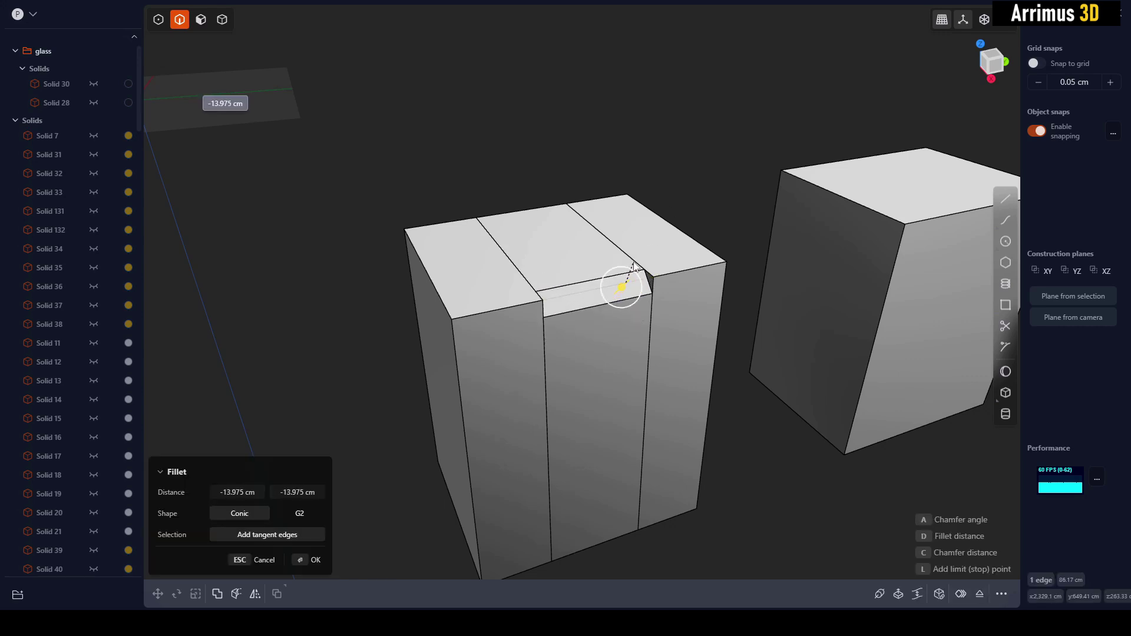
key("Escape")
left_click(642, 285)
key("f")
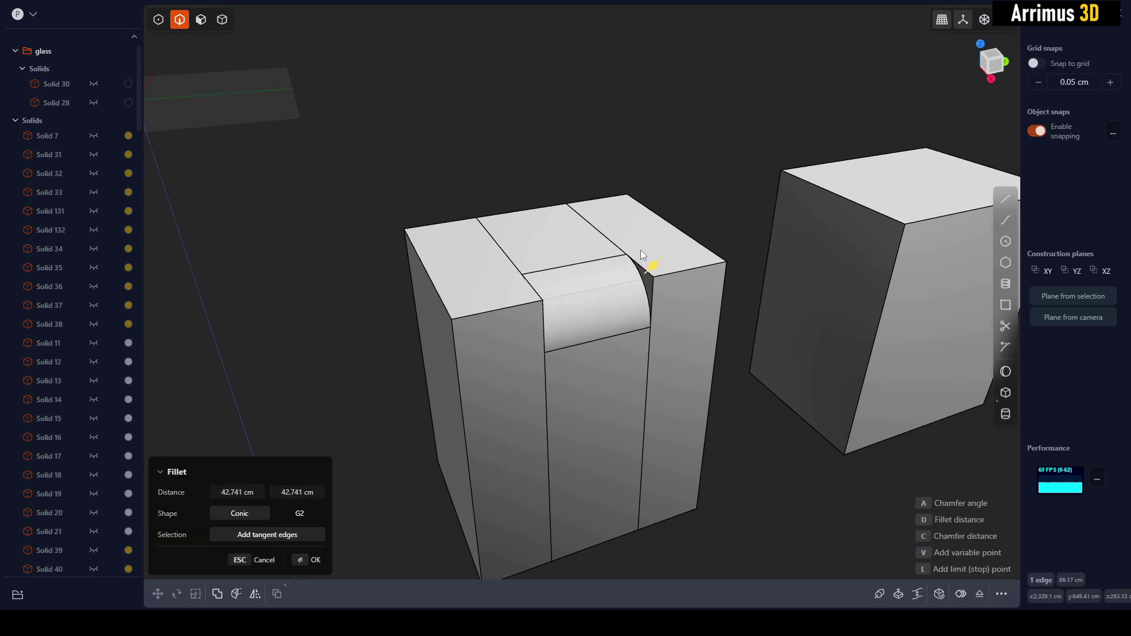
key("Escape")
Chamfer the top front edge of the middle slab by about 37 cm.
left_click(628, 286)
key("f")
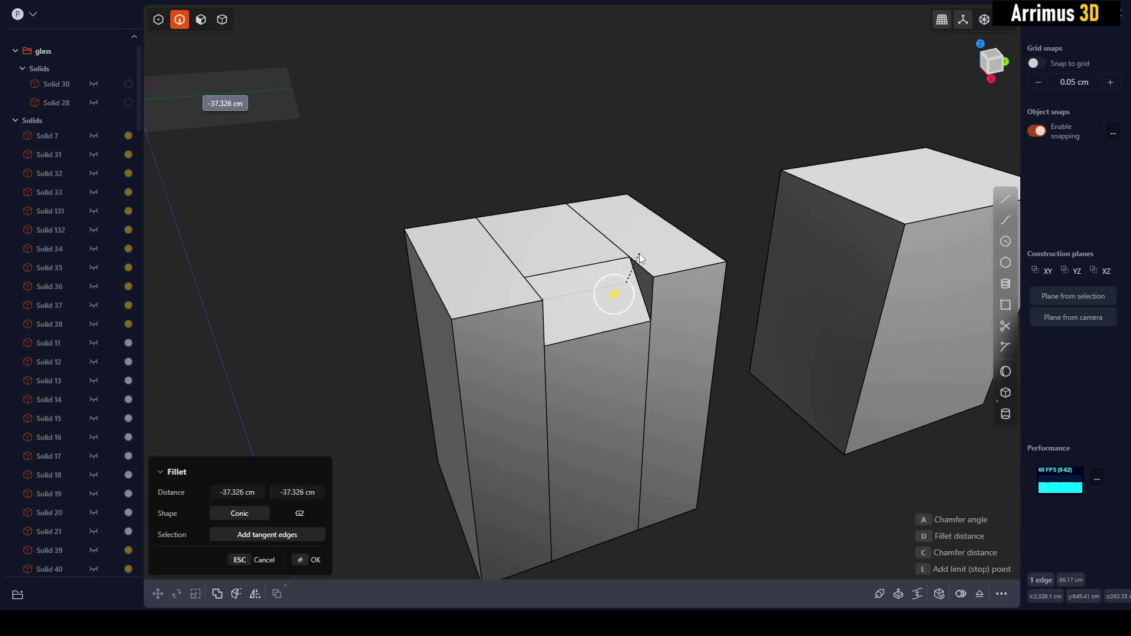
left_click(639, 252)
right_click(639, 252)
Join the three slabs of the first box into one solid with a Boolean union.
left_click(712, 198)
key("4")
left_click_drag(692, 166, 465, 364)
key("q")
right_click(699, 152)
Fillet the two sloping inner side edges of the chamfered notch with a distance of about 22.5 cm.
scroll(654, 245, "up", 2)
key("2")
left_click(632, 284)
key("f")
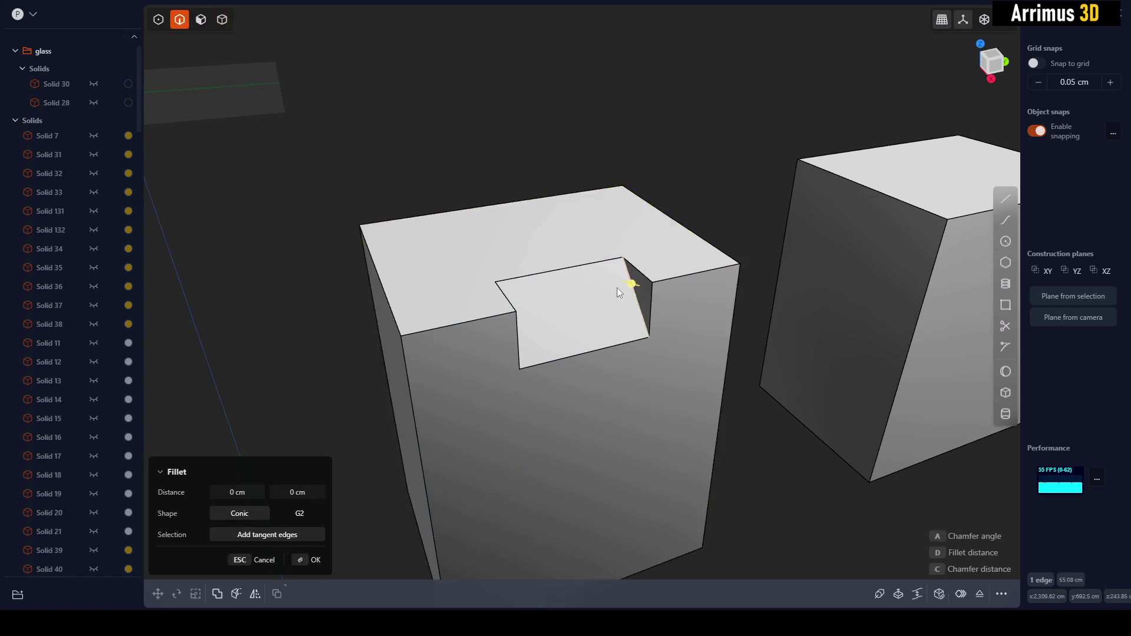
middle_click_drag(617, 288, 581, 260)
left_click(437, 267)
key("d")
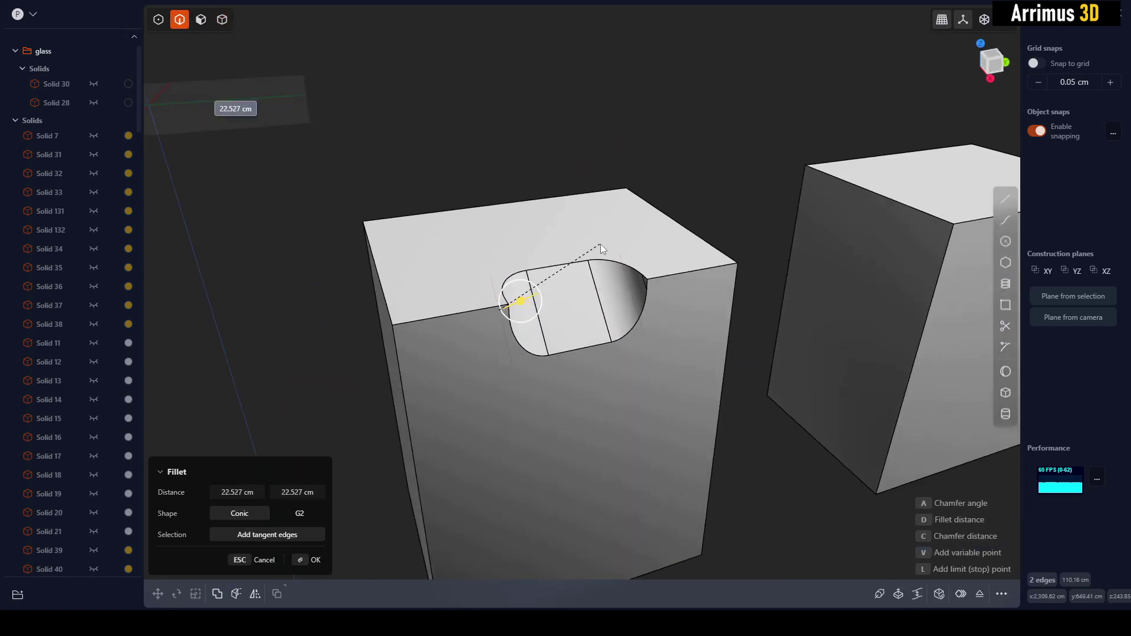
left_click_drag(600, 244, 597, 244)
key("Return")
Delete the thin leftover face beside the notch's rounded end.
scroll(684, 259, "up", 5)
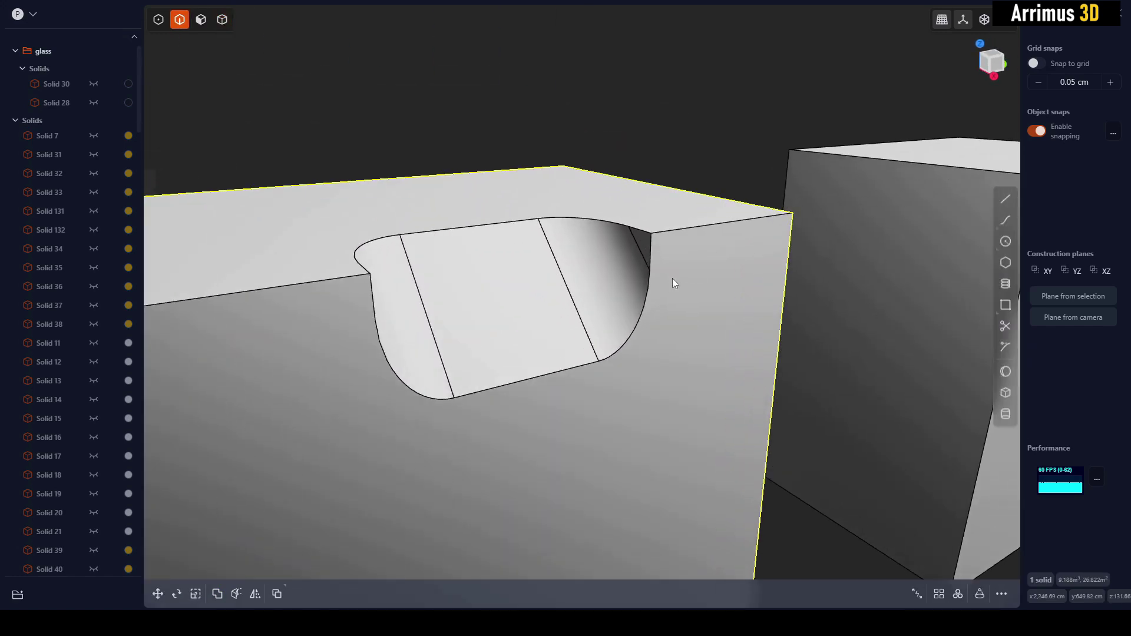
key("3")
middle_click_drag(672, 279, 374, 227)
key("Escape")
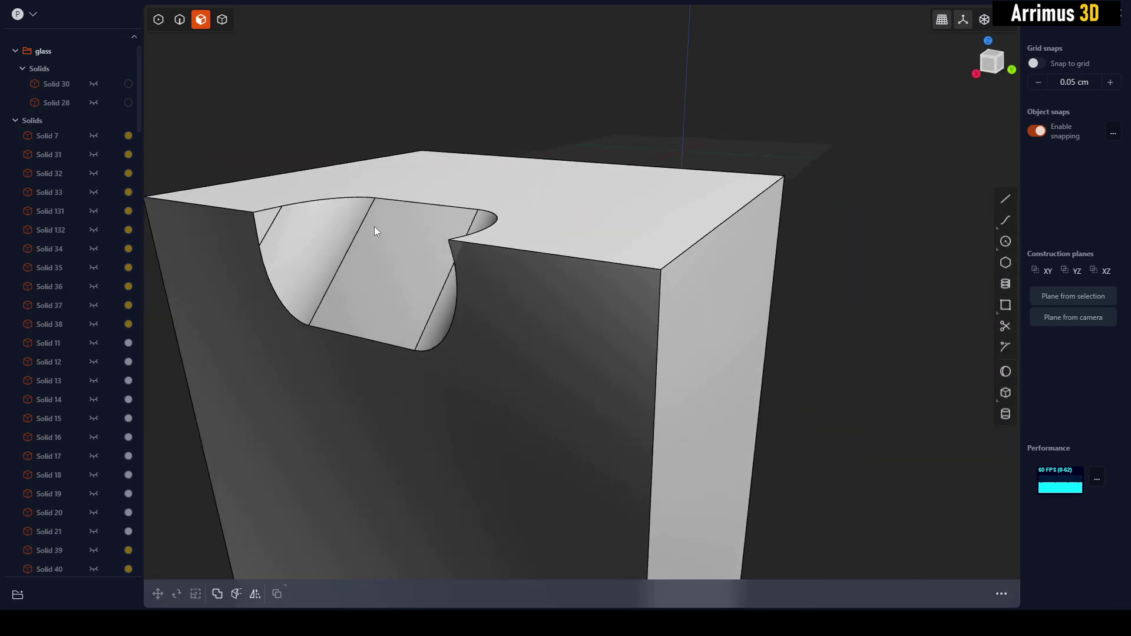
left_click(268, 213)
key("Delete")
middle_click_drag(268, 213, 462, 241)
scroll(664, 248, "down", 4)
key("2")
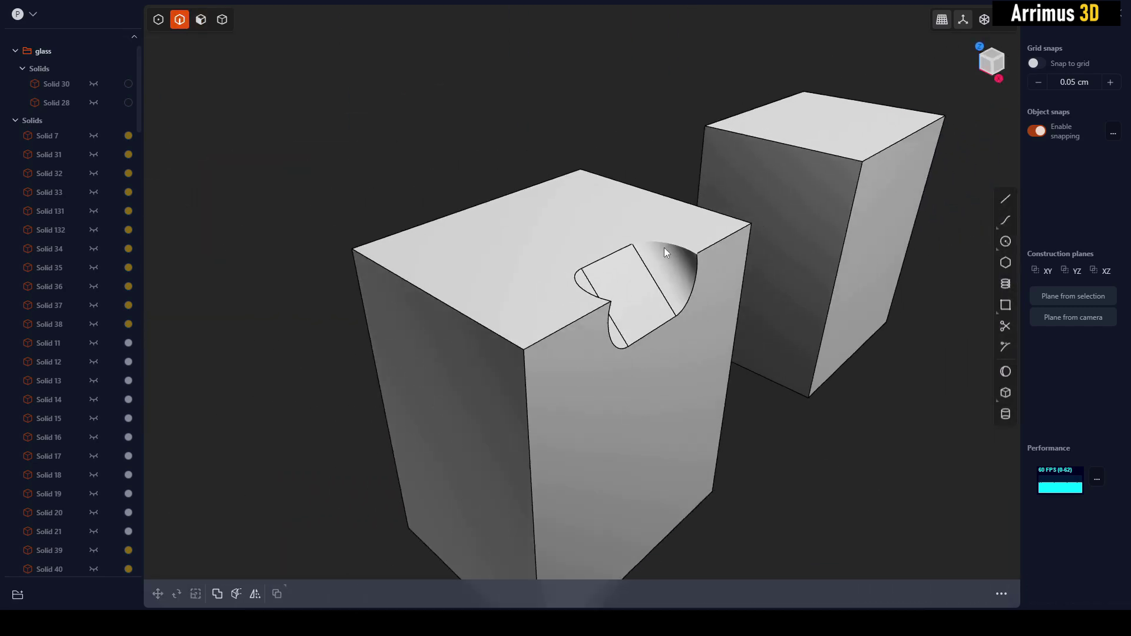
middle_click_drag(663, 248, 628, 239)
left_click(642, 255)
key("b")
key("Escape")
Fillet all edges of the notched box with a distance of about 8.7 cm.
scroll(697, 240, "down", 4)
left_click_drag(681, 122, 350, 510)
key("f")
middle_click_drag(351, 509, 543, 323)
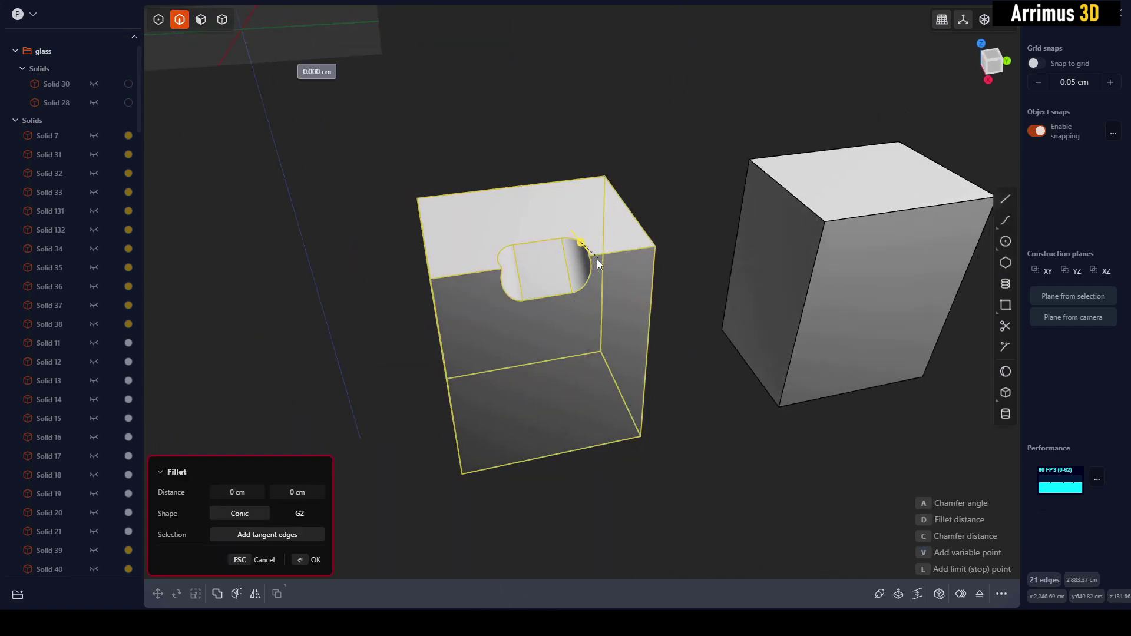
left_click_drag(597, 262, 631, 212)
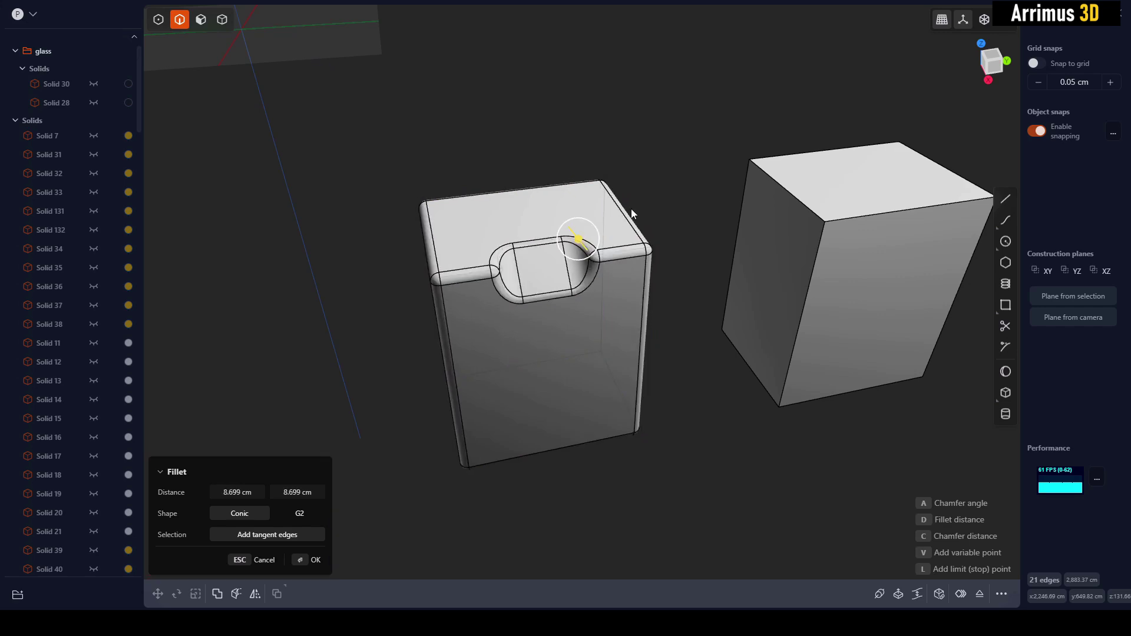
key("Return")
Duplicate the plain box and shift the copy forward along X and up along Z, overlapping the original's upper part.
middle_click_drag(645, 217, 686, 221)
middle_click_drag(681, 141, 616, 212, "shift")
key("4")
left_click(670, 309)
mouse_move(670, 308)
middle_mouse_down("shift")
mouse_move(638, 349)
mouse_move(680, 308)
mouse_move(657, 321)
middle_mouse_up("shift")
key("g")
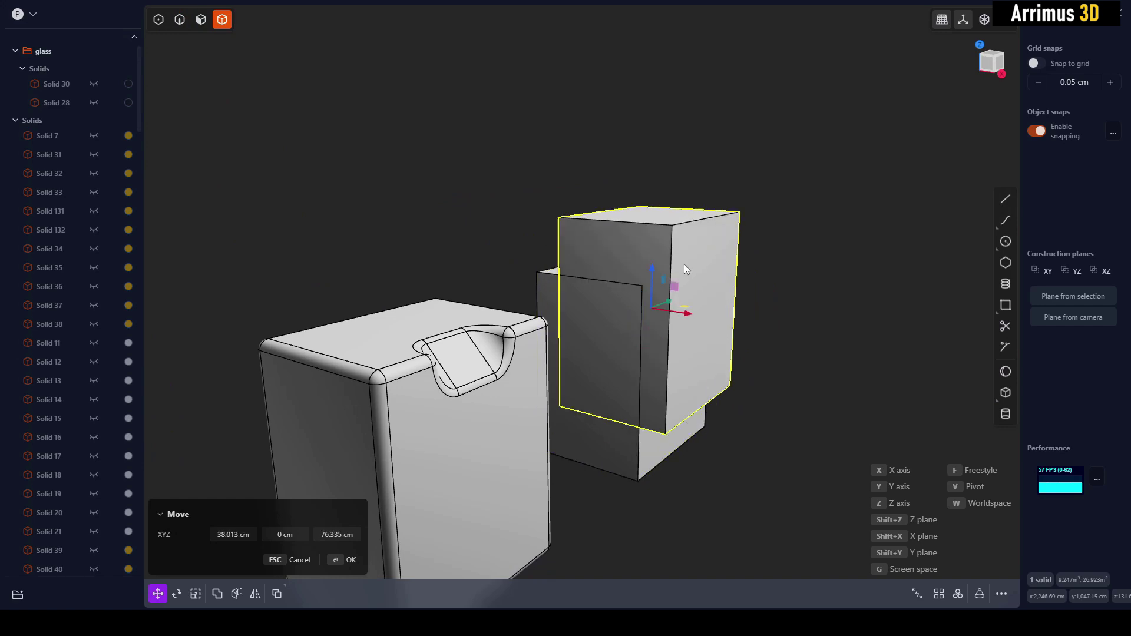
left_click(713, 194)
middle_click_drag(810, 279, 648, 321)
Scale the raised box copy along the Y axis to about 0.66.
left_click(793, 319)
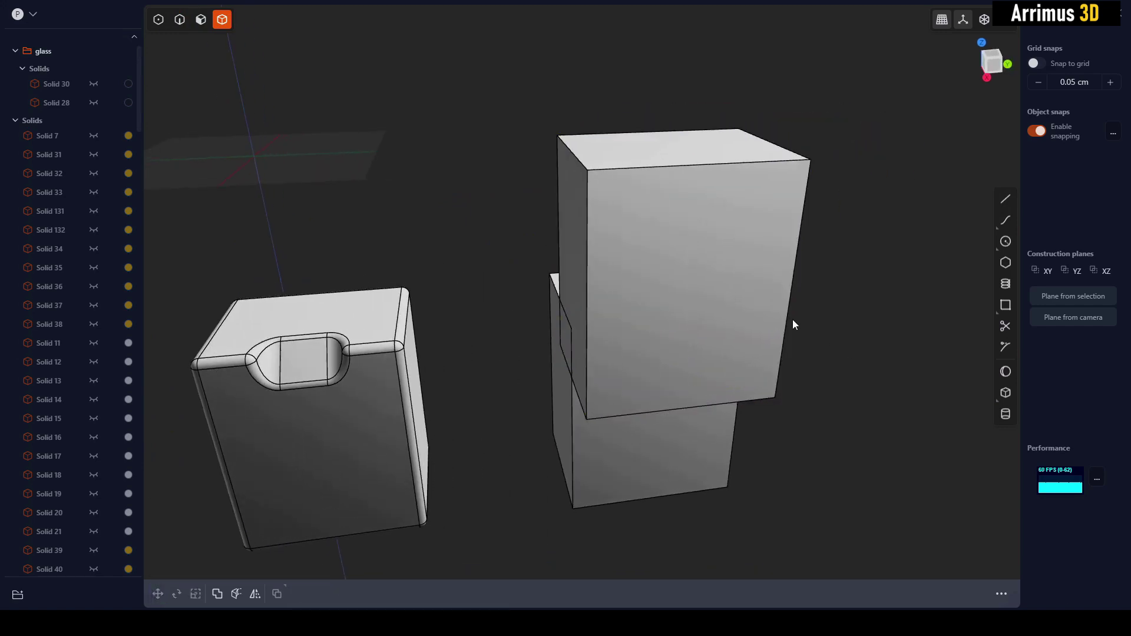
key("s")
key("y")
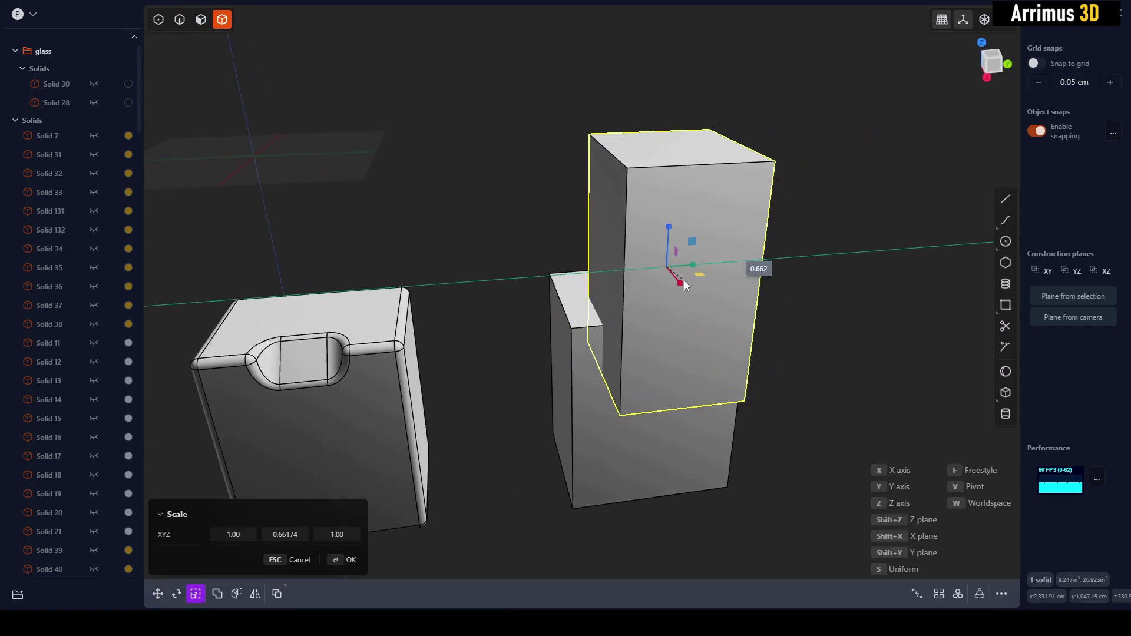
left_click(685, 280)
right_click(793, 287)
Subtract the narrowed raised box from the original box to cut a rectangular notch in its upper edge.
mouse_move(792, 286)
middle_mouse_down("shift")
mouse_move(709, 326)
mouse_move(754, 304)
mouse_move(728, 295)
mouse_move(668, 325)
mouse_move(792, 300)
middle_mouse_up("shift")
left_click(548, 416)
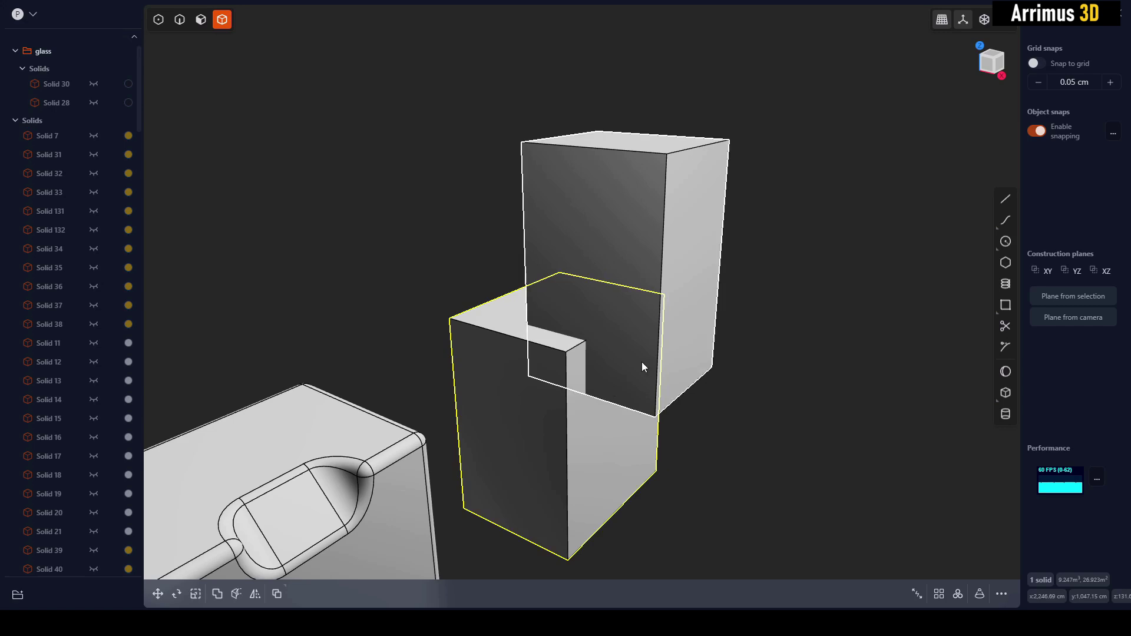
left_click(639, 221, "shift")
key("q")
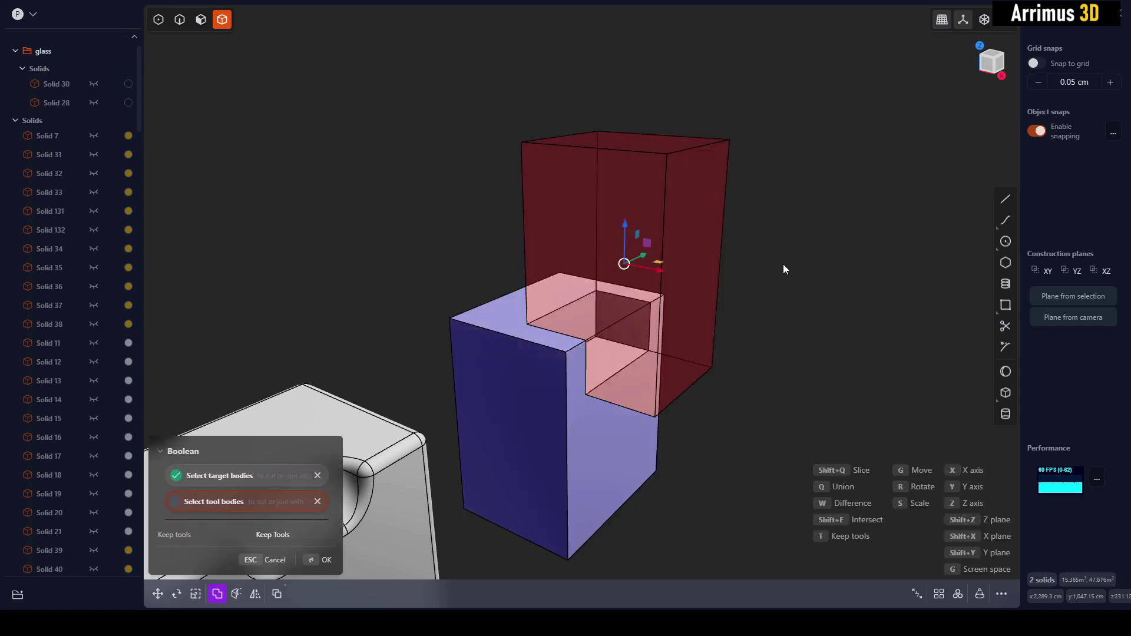
right_click(782, 265)
middle_click_drag(750, 307, 635, 310)
scroll(632, 328, "up", 2)
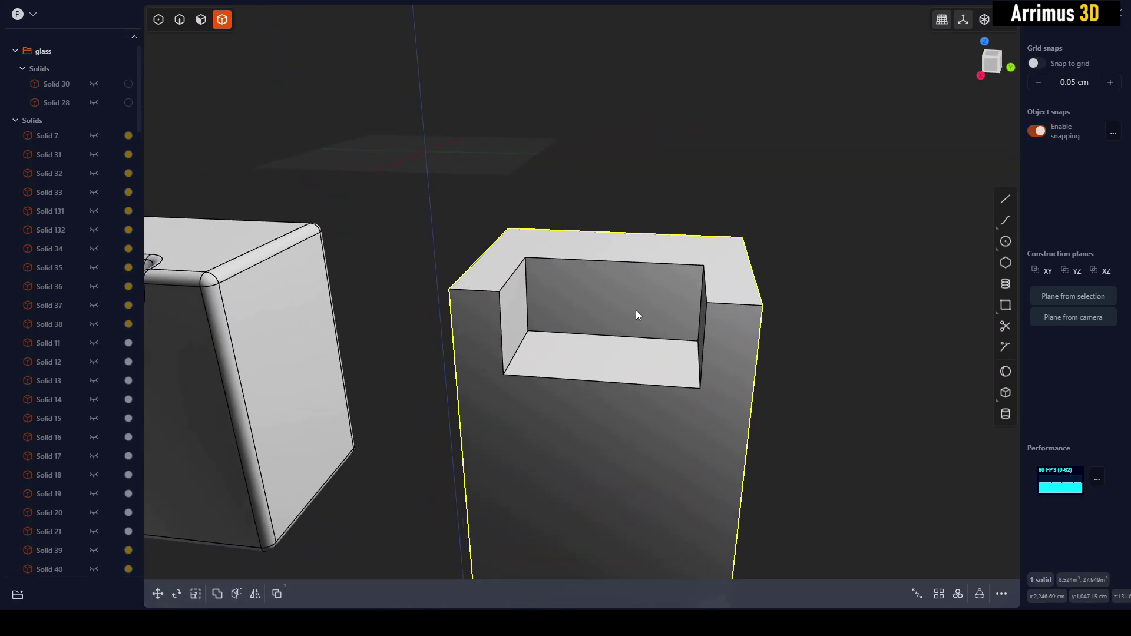
Offset the notch's two side faces inward to narrow the notch.
key("3")
left_click(531, 318)
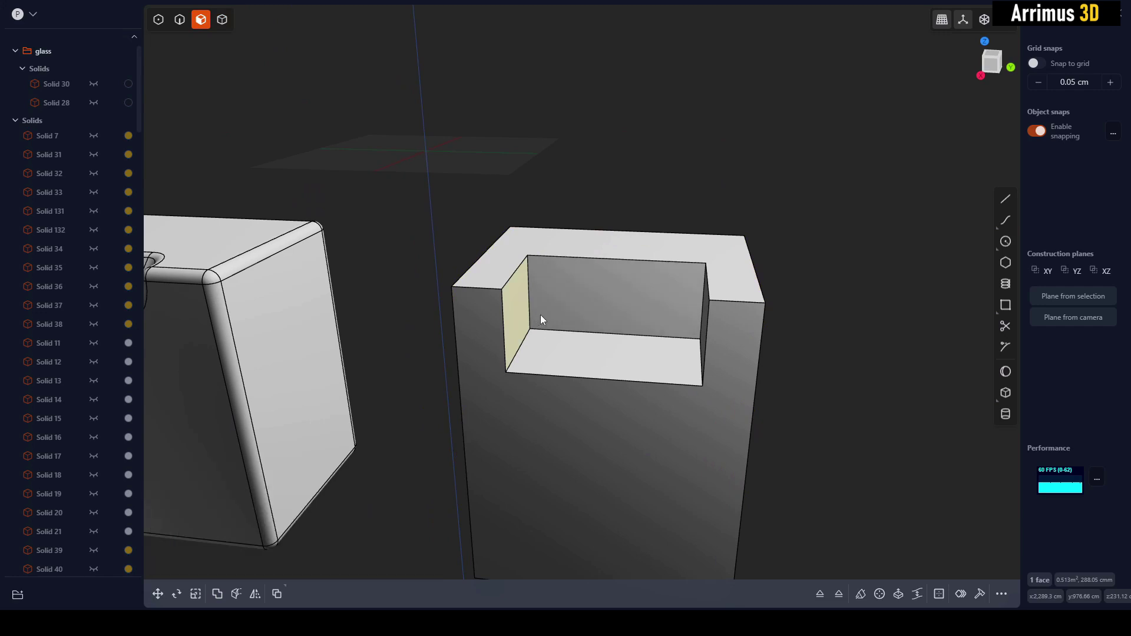
key("o")
middle_click_drag(549, 309, 680, 302)
left_click(825, 358)
middle_click_drag(761, 336, 750, 343)
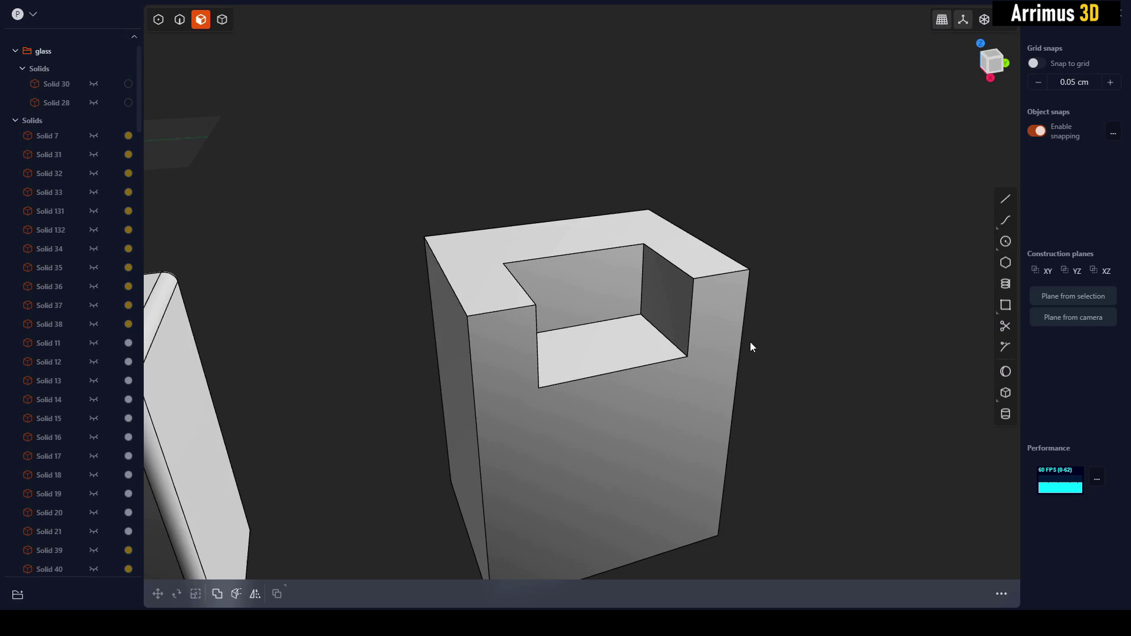
Fillet the notch's inner bottom edge with a large radius so that the floor curves into the back wall.
scroll(737, 339, "up", 1)
key("2")
left_click(629, 319)
key("b")
left_click_drag(647, 283, 649, 259)
key("Return")
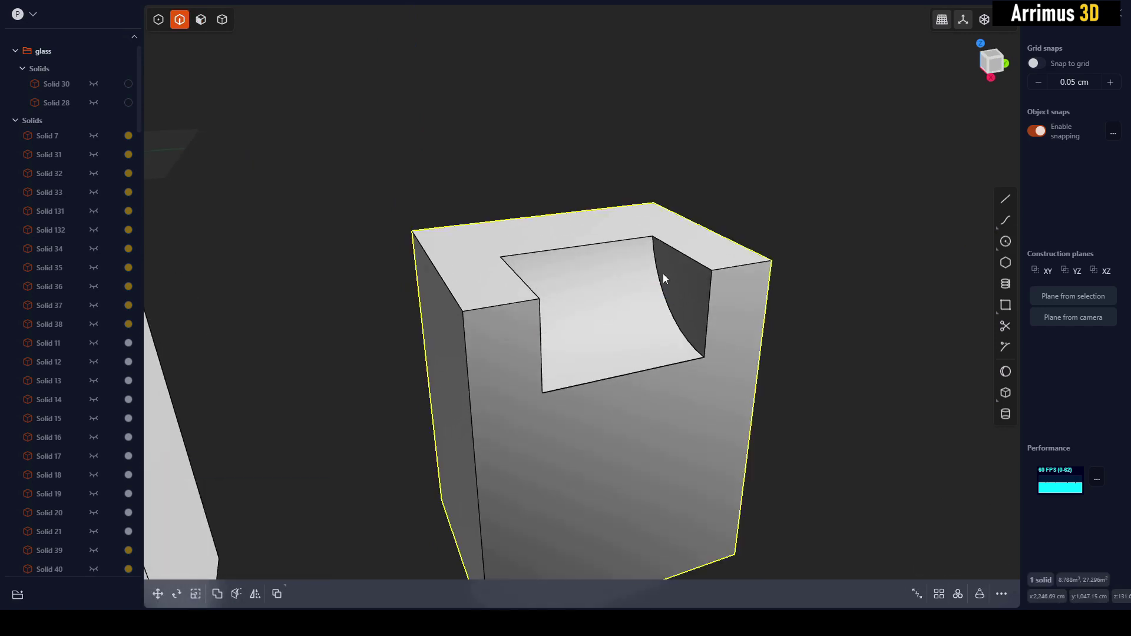
Fillet the two curved edges where the notch's side walls meet its curved back face.
left_click(661, 274)
key("f")
middle_click_drag(642, 279, 551, 283)
left_click_drag(542, 283, 574, 262)
key("Return")
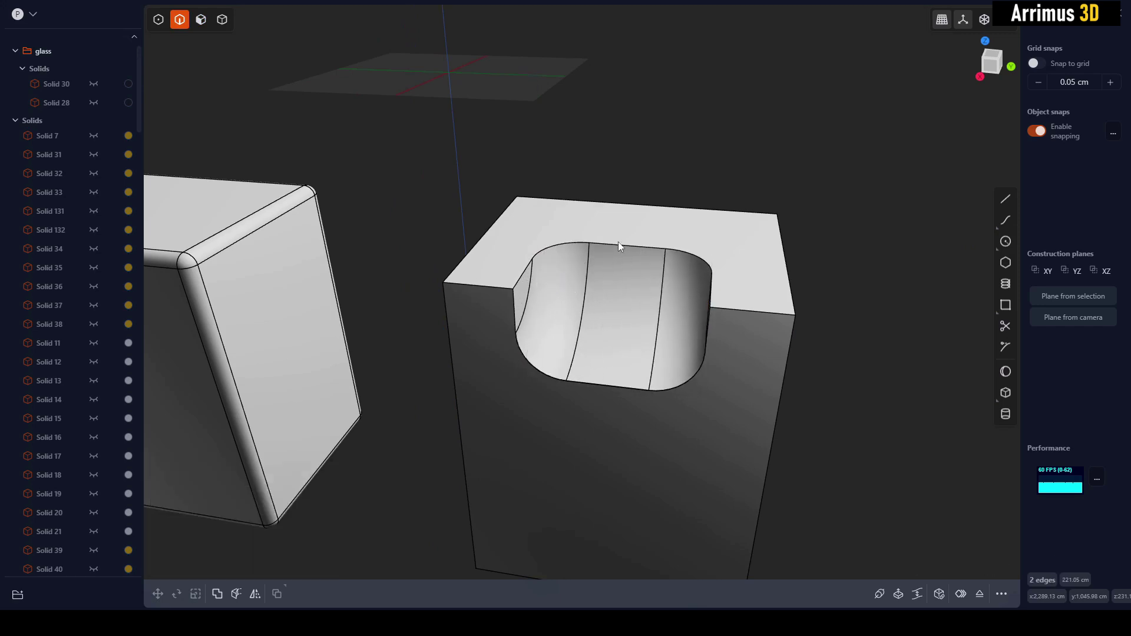
Offset the notch's curved inner face outward by about 23.9 cm.
middle_click_drag(618, 244, 643, 306)
key("3")
left_click(610, 306)
key("o")
mouse_move(610, 307)
left_mouse_down()
mouse_move(628, 286)
mouse_move(610, 306)
mouse_move(621, 294)
left_mouse_up()
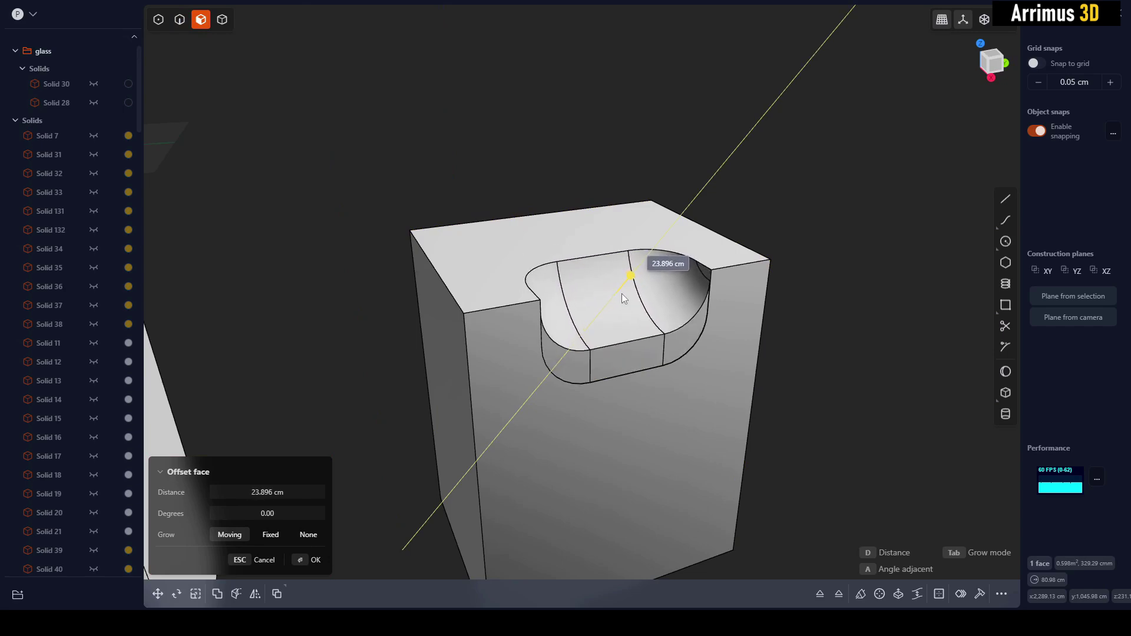
key("Return")
Undo the face offset and the fillets inside the notch, going back to the plain rectangular notch.
middle_click_drag(826, 311, 792, 346)
scroll(735, 336, "up", 2)
key("ctrl+z")
key("ctrl+z")
key("ctrl+z")
key("ctrl+z")
key("ctrl+z")
key("ctrl+z")
key("ctrl+z")
Offset the notch's floor face upward beyond the box's top face to form a raised block.
left_click(643, 346)
middle_click_drag(642, 346, 652, 219)
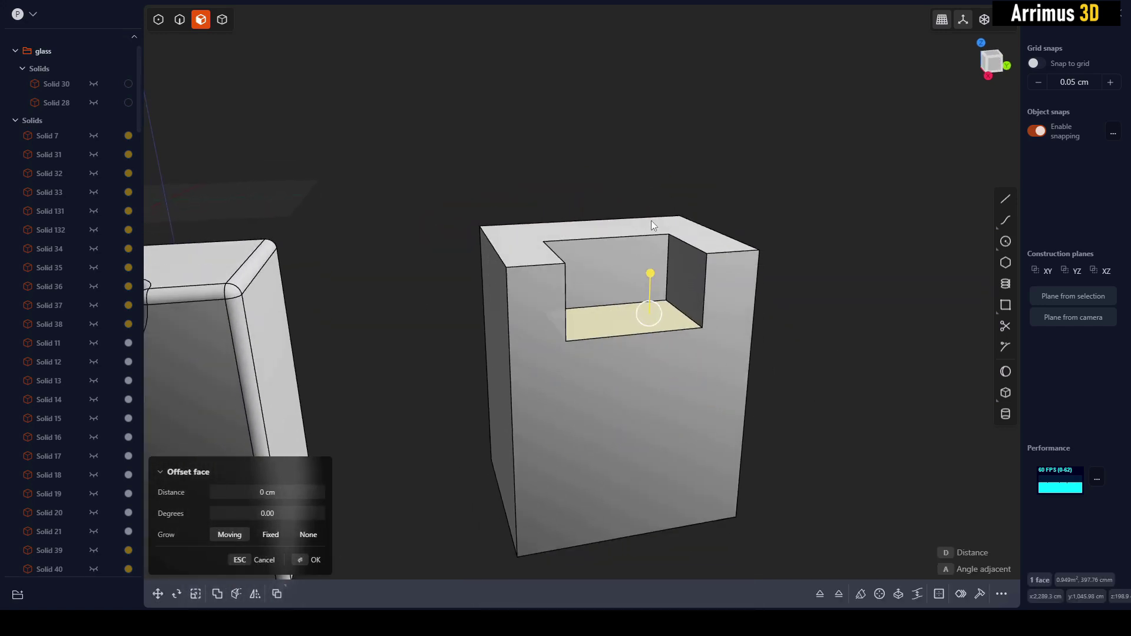
left_click_drag(652, 271, 648, 88)
middle_click_drag(638, 183, 651, 188)
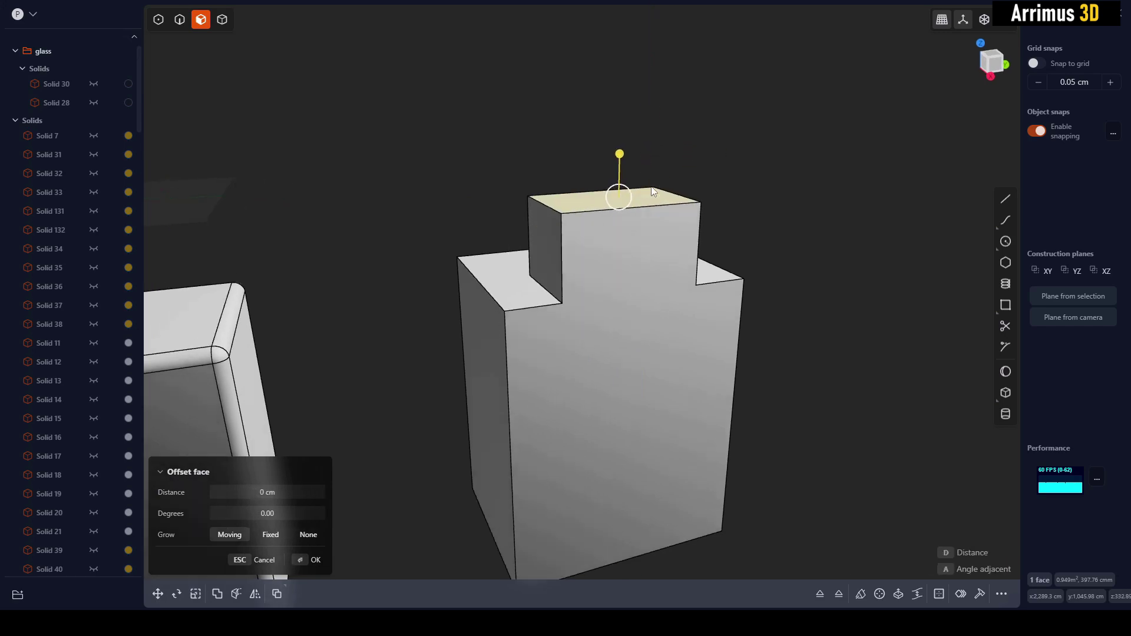
Try to tilt one side face of the raised block about the X axis by roughly 27 degrees.
left_click(543, 253)
key("r")
key("x")
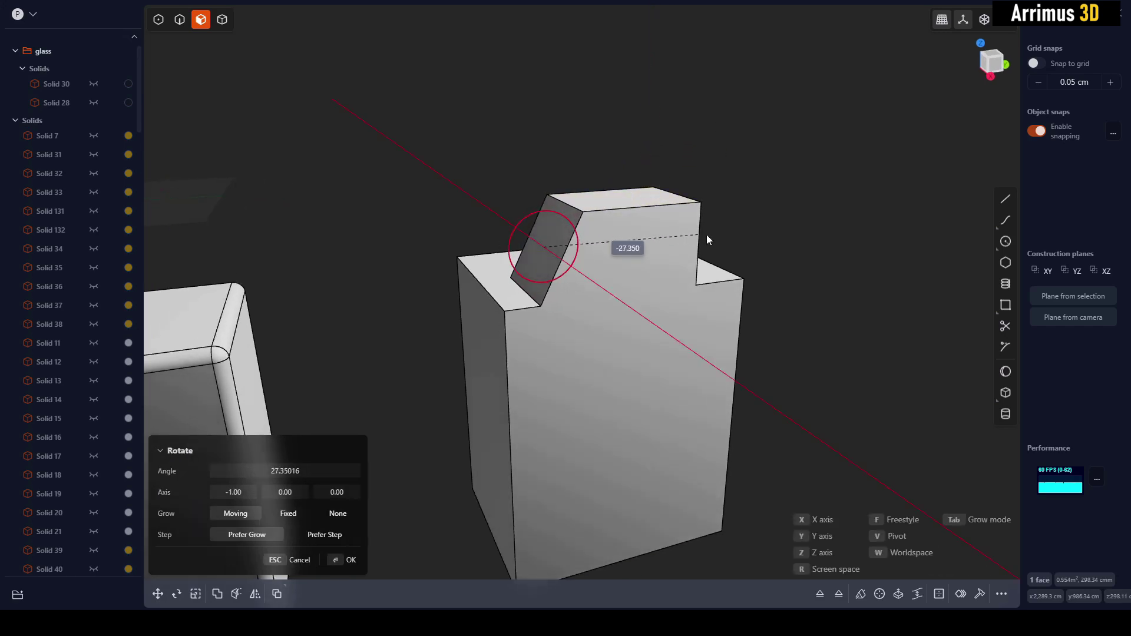
key("Escape")
Try to rotate both side faces of the raised block together about the X axis.
middle_click_drag(849, 341, 736, 308)
left_click(692, 264, "shift")
key("r")
middle_click_drag(693, 264, 700, 273)
key("x")
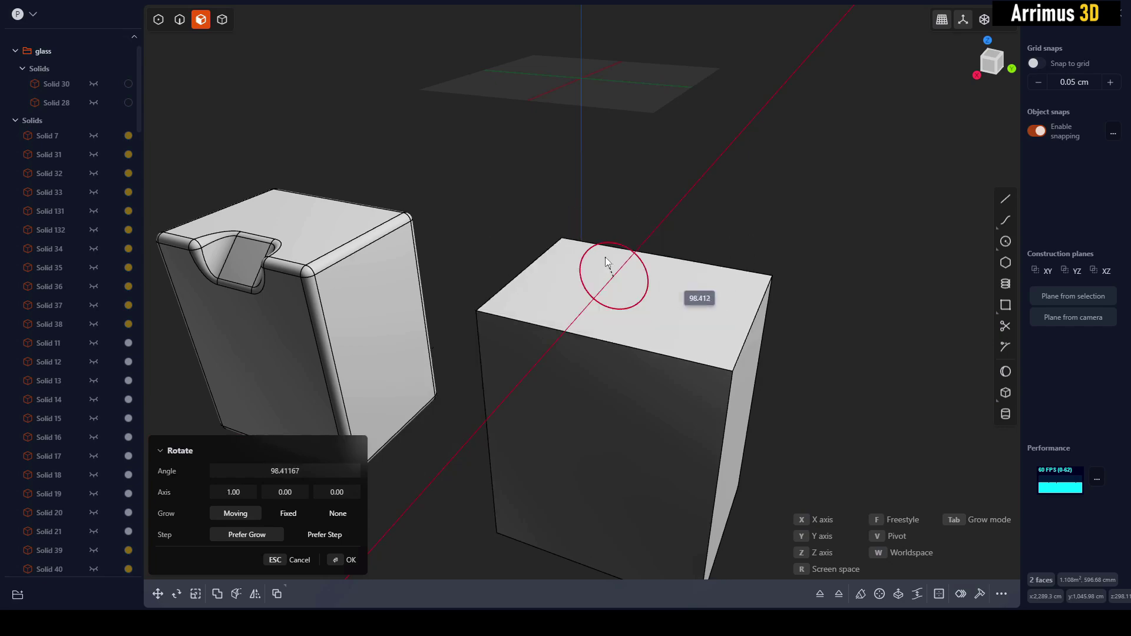
left_click(605, 257)
Select the yellow perforated solid, focus the view on it and switch to edge selection.
middle_click_drag(765, 227, 741, 314)
scroll(740, 314, "down", 8)
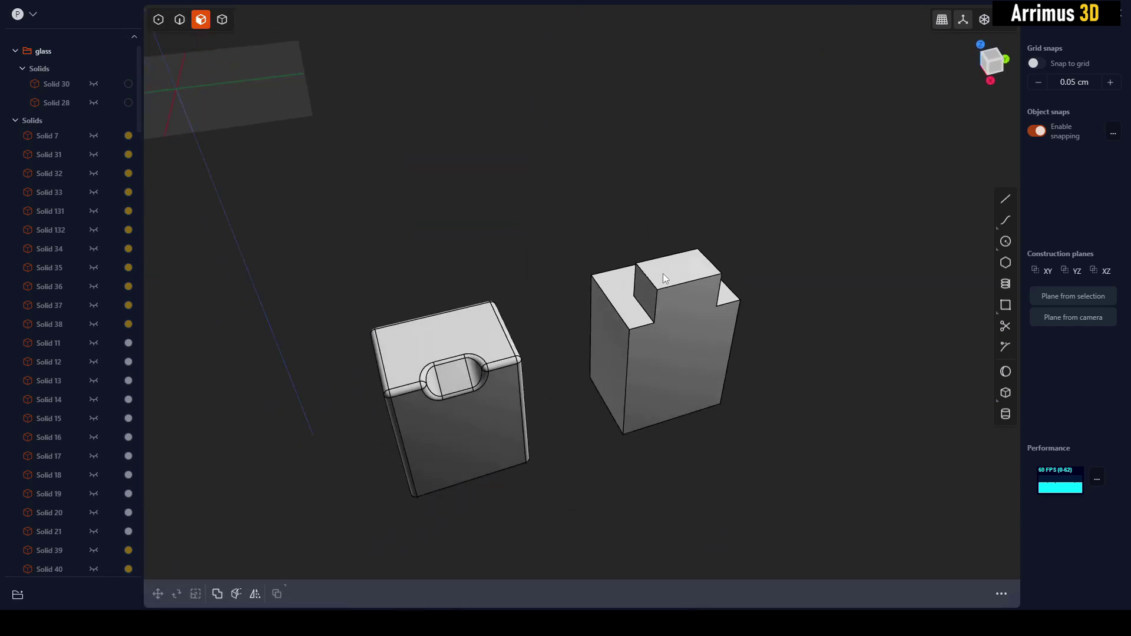
middle_click_drag(663, 274, 670, 390, "shift")
scroll(670, 390, "down", 1)
key("4")
left_click(411, 111)
key("slash")
middle_click_drag(647, 330, 643, 286)
scroll(635, 294, "up", 2)
key("2")
scroll(639, 289, "up", 2)
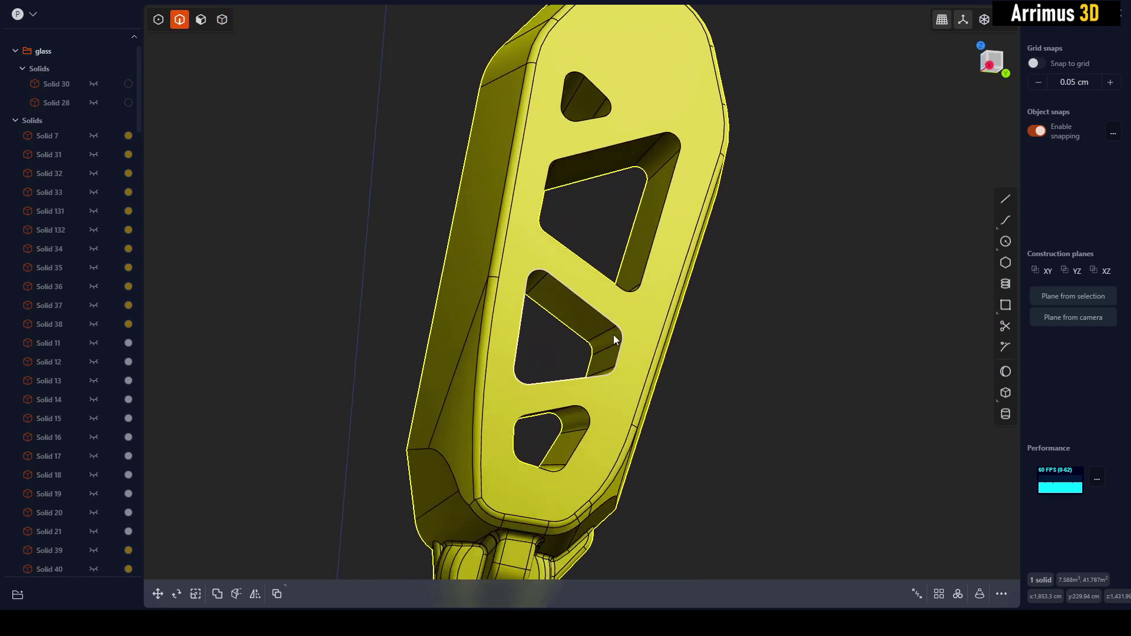
Chamfer the front rim of the yellow part's third opening from the top.
left_click(590, 309)
key("b")
scroll(574, 277, "up", 2)
middle_click_drag(590, 310, 561, 244)
scroll(562, 244, "up", 3)
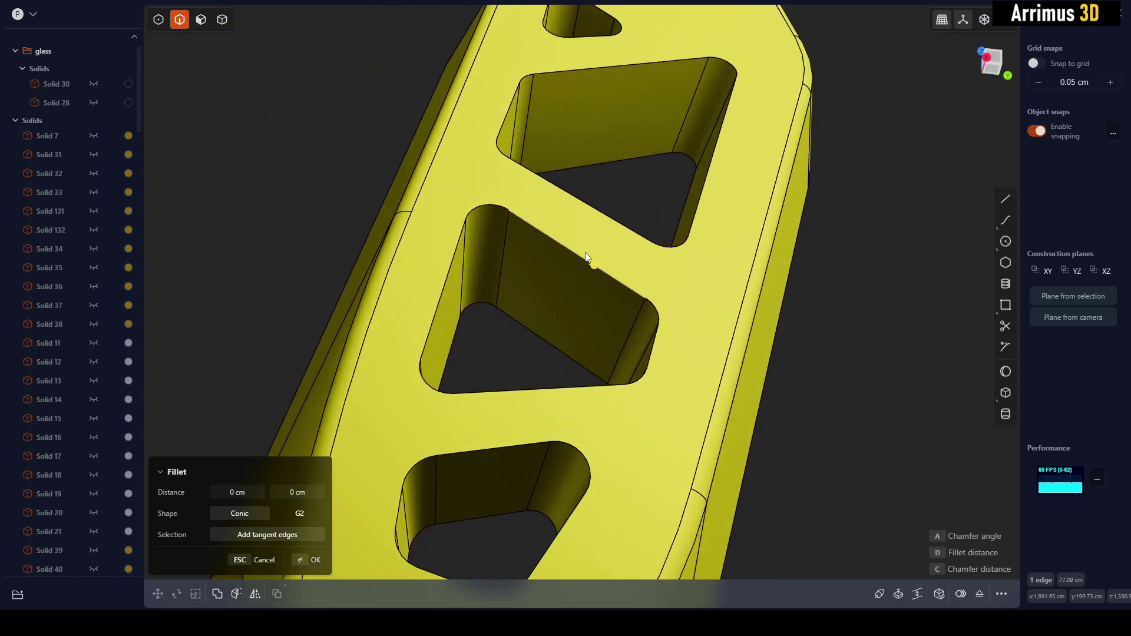
left_click_drag(595, 264, 585, 244)
key("Return")
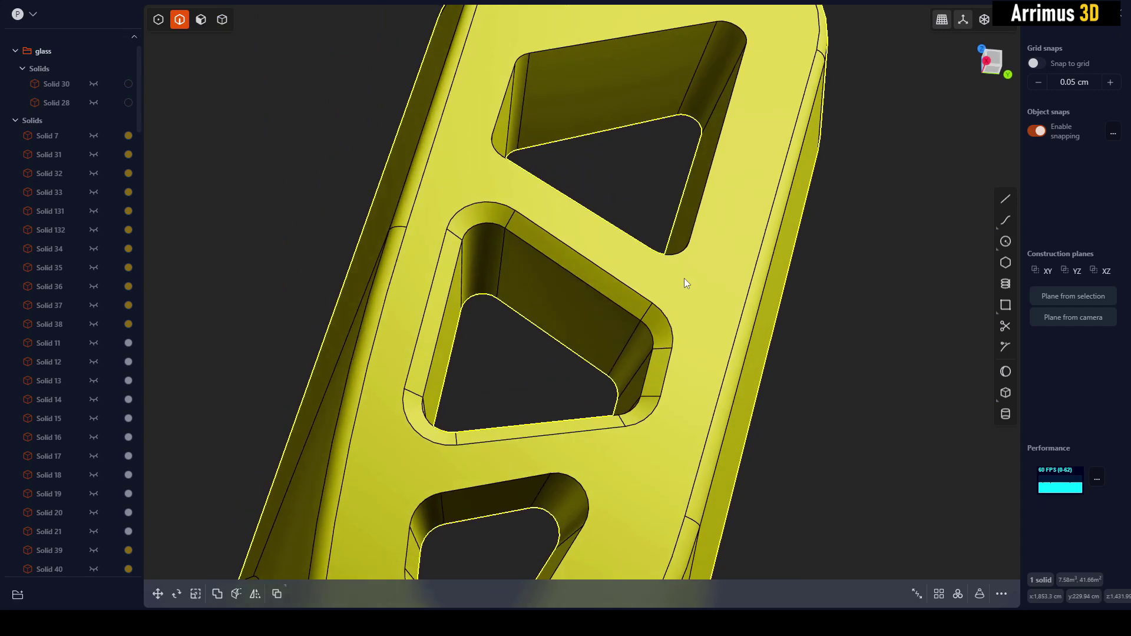
Delete the straight chamfer faces around the opening, keeping only rounded recesses at three corners.
key("3")
middle_click_drag(685, 278, 724, 328)
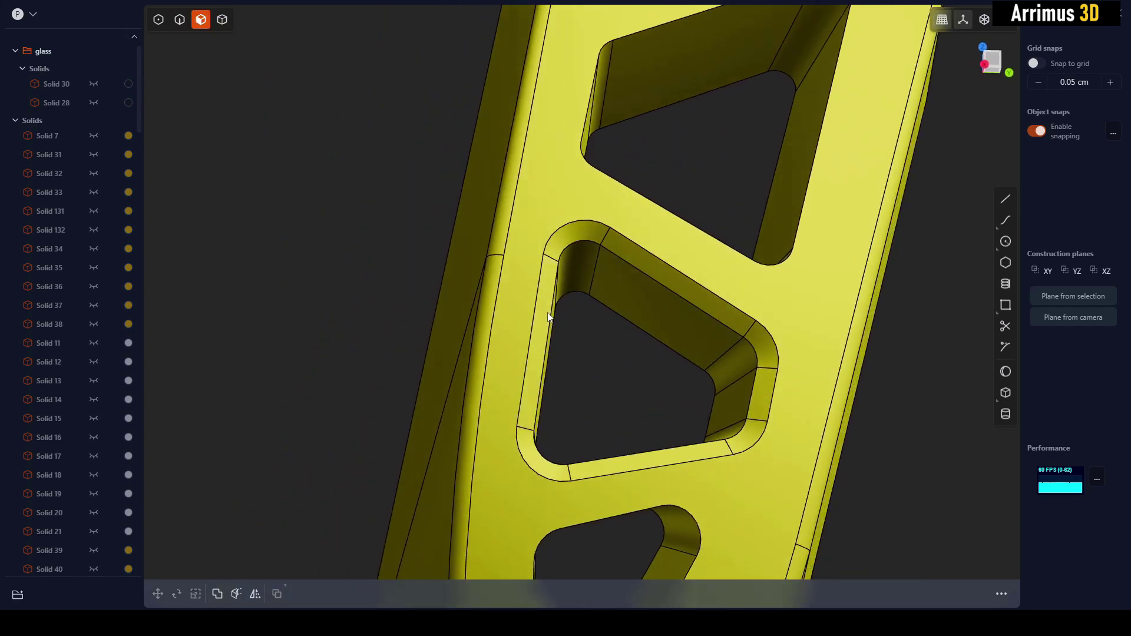
left_click(548, 314)
mouse_move(621, 304)
middle_mouse_down()
mouse_move(603, 320)
mouse_move(575, 318)
middle_mouse_up()
key("Delete")
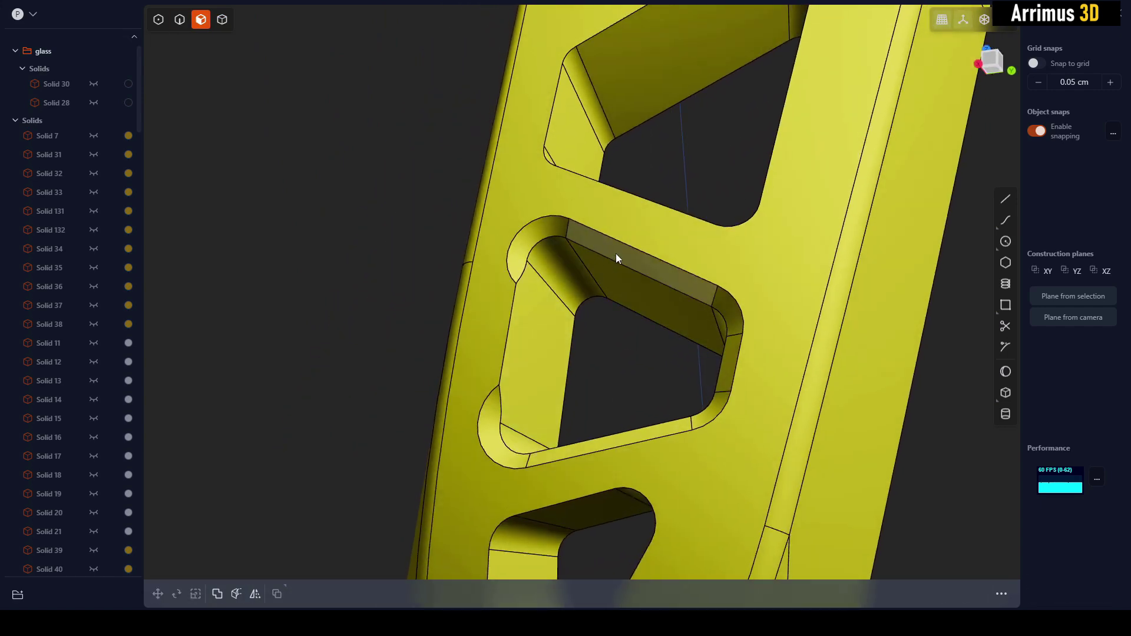
left_click(616, 254)
key("Delete")
middle_click_drag(623, 281, 672, 290)
left_click(752, 390)
key("Delete")
mouse_move(750, 390)
middle_mouse_down()
mouse_move(742, 346)
mouse_move(717, 375)
mouse_move(755, 283)
mouse_move(722, 406)
mouse_move(657, 392)
mouse_move(670, 350)
mouse_move(585, 219)
middle_mouse_up()
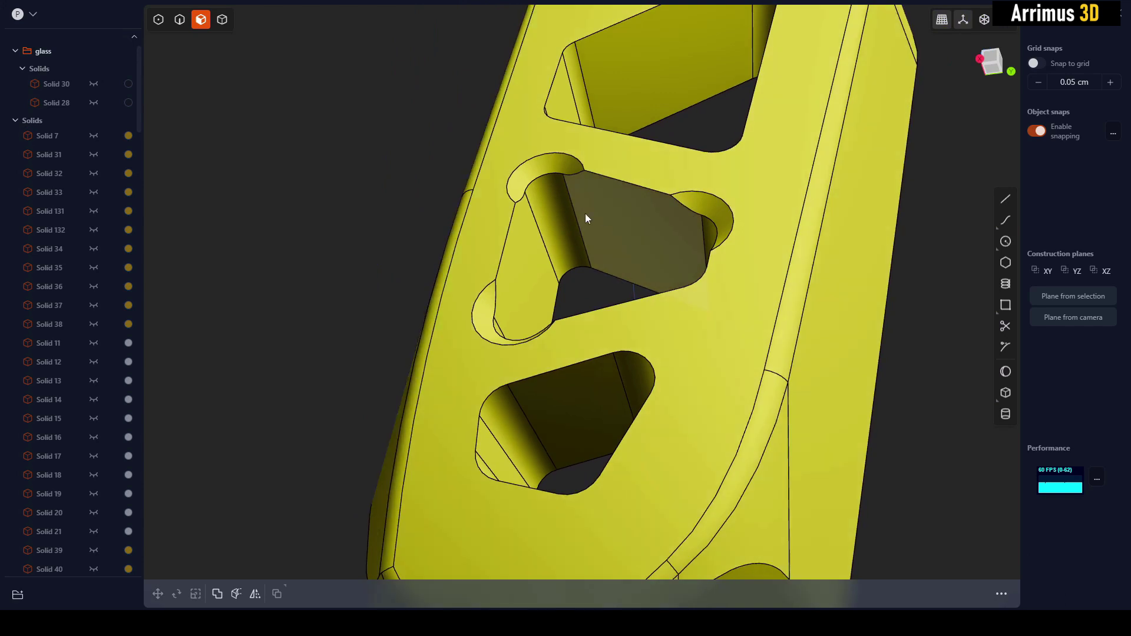
Fillet the inner edge of the opening's upper-left corner recess so it blends into the adjoining walls.
scroll(586, 218, "up", 1)
key("2")
left_click(535, 175)
key("b")
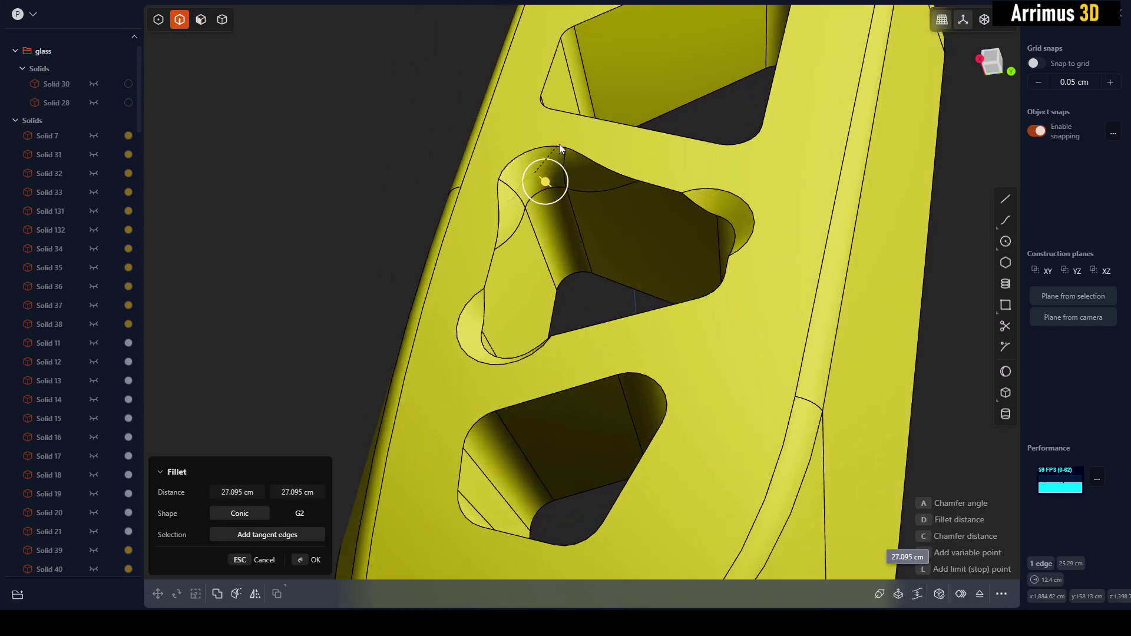
left_click(564, 136)
right_click(601, 204)
Fillet the edges of the opening's right and lower-left corner recesses, using about 12.1 cm at the lower-left one.
left_click(734, 194)
key("b")
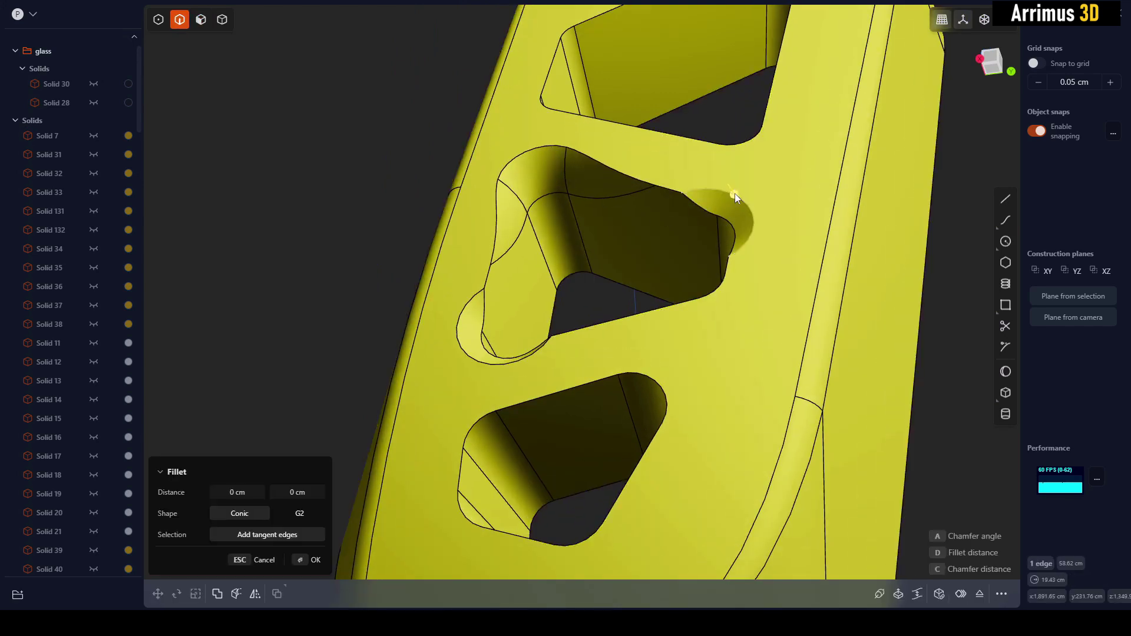
left_click(735, 194)
key("Return")
middle_click_drag(780, 176, 546, 327)
left_click(550, 323)
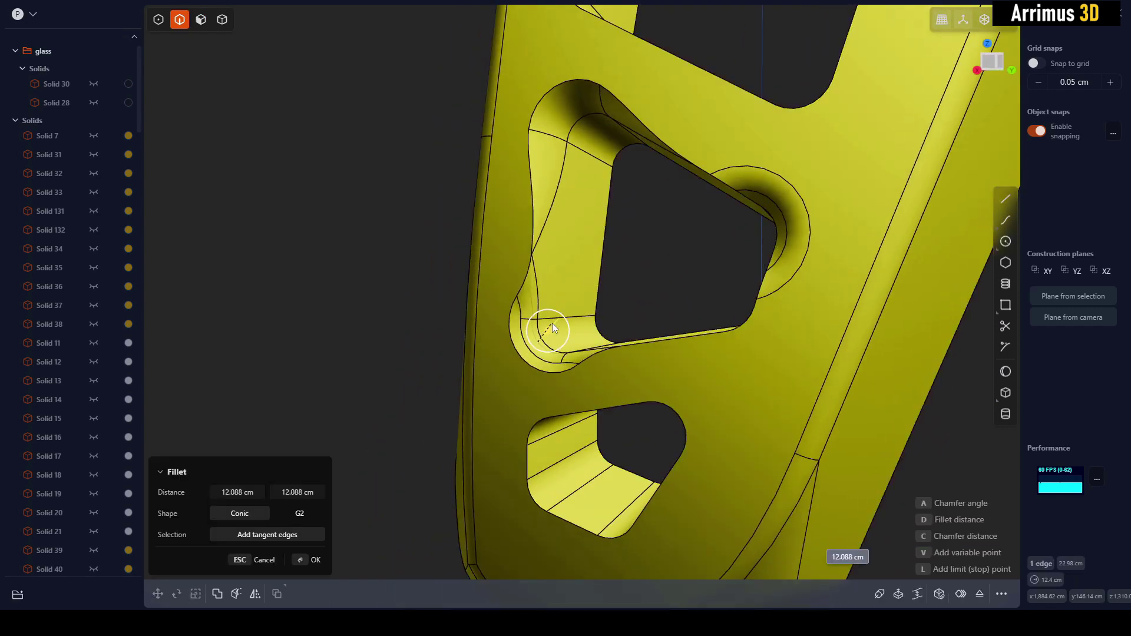
key("Return")
Fillet the opening's outer front rim with a distance of about 4.4 cm.
left_click(536, 199)
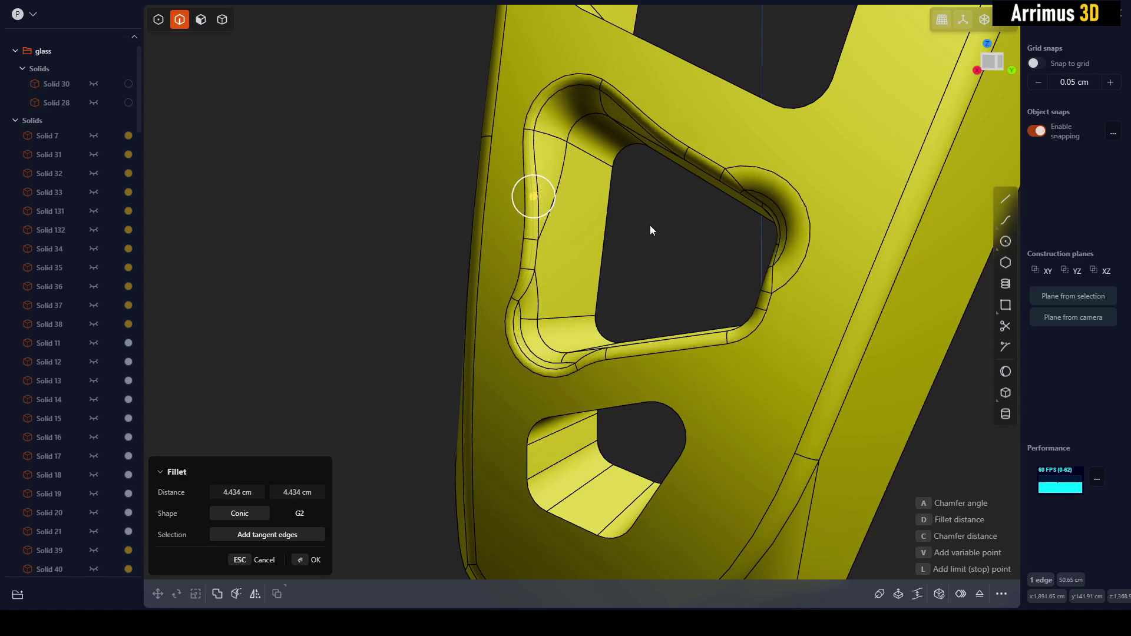
middle_click_drag(650, 225, 765, 337)
key("Return")
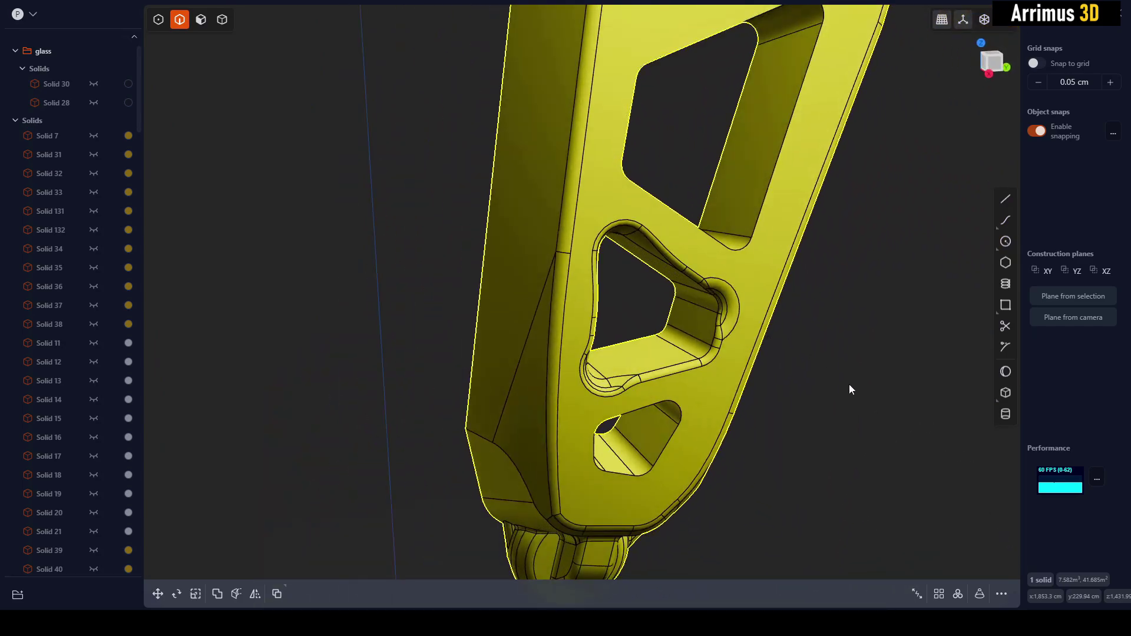